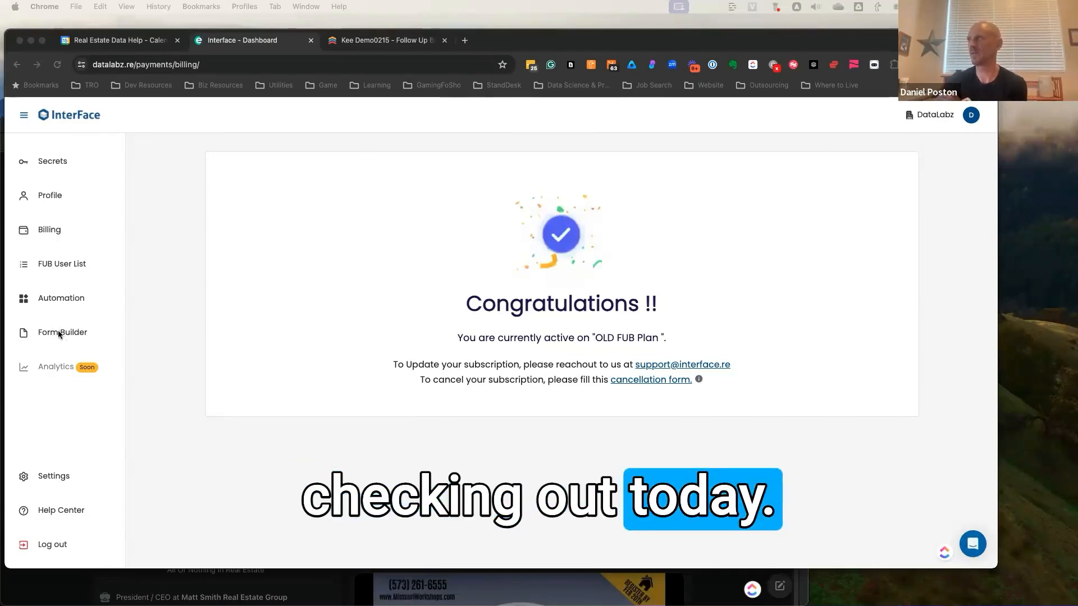
- Open the automation builder, look over its predefined templates and return to the list of workflows
left_click(72, 298)
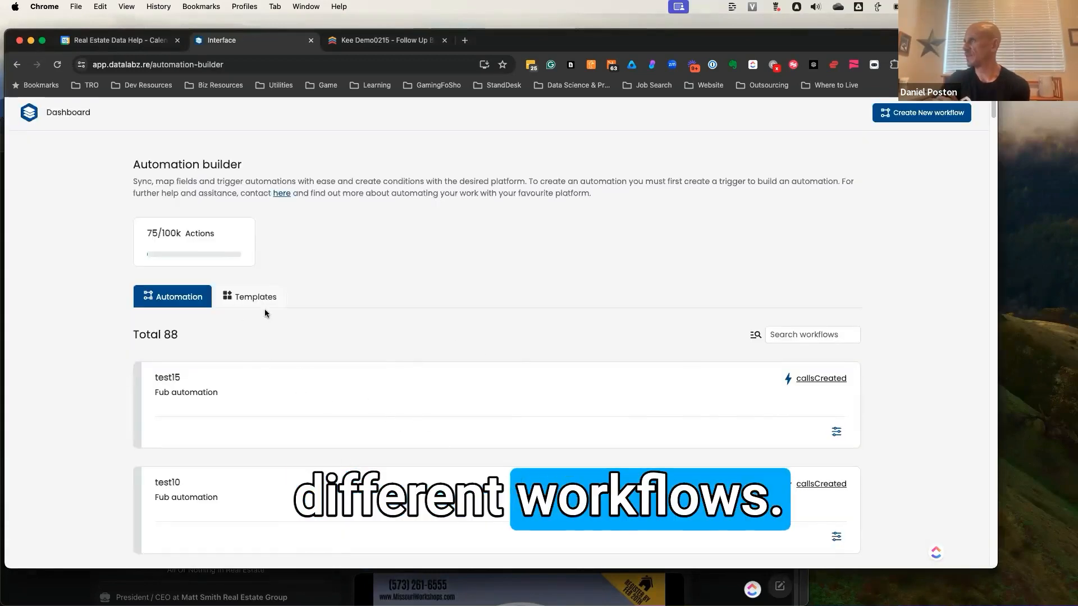
left_click(218, 298)
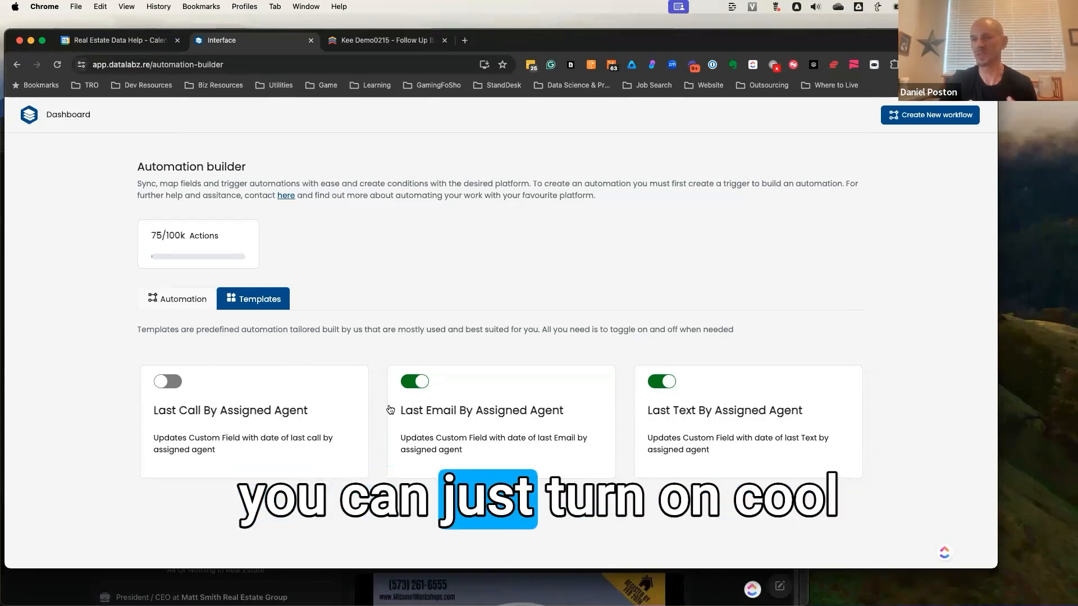
left_click(183, 303)
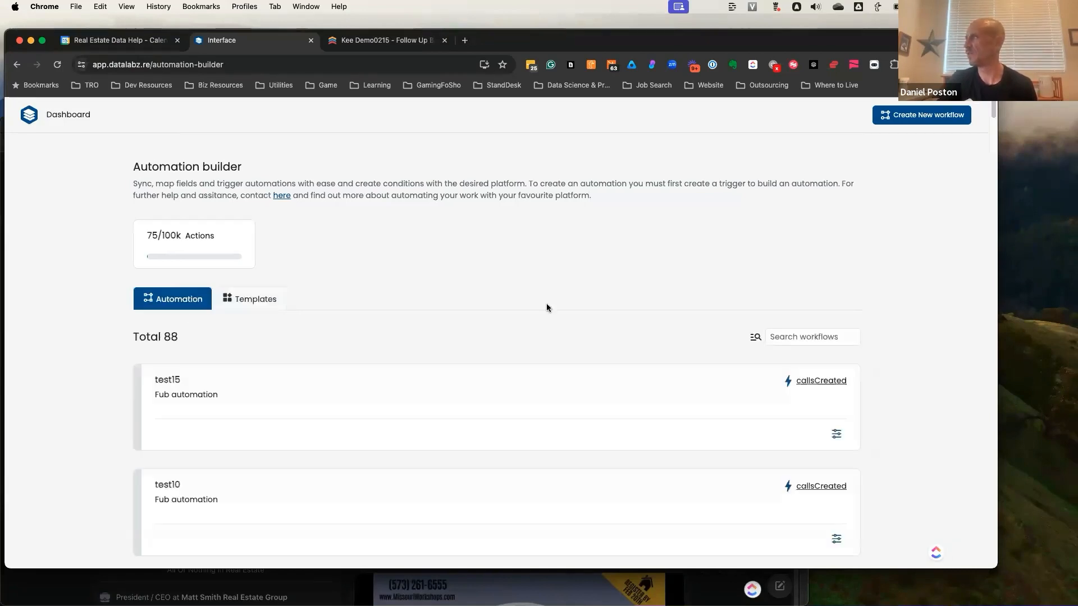
- Create a new workflow titled "Test 88" without a description
left_click(919, 116)
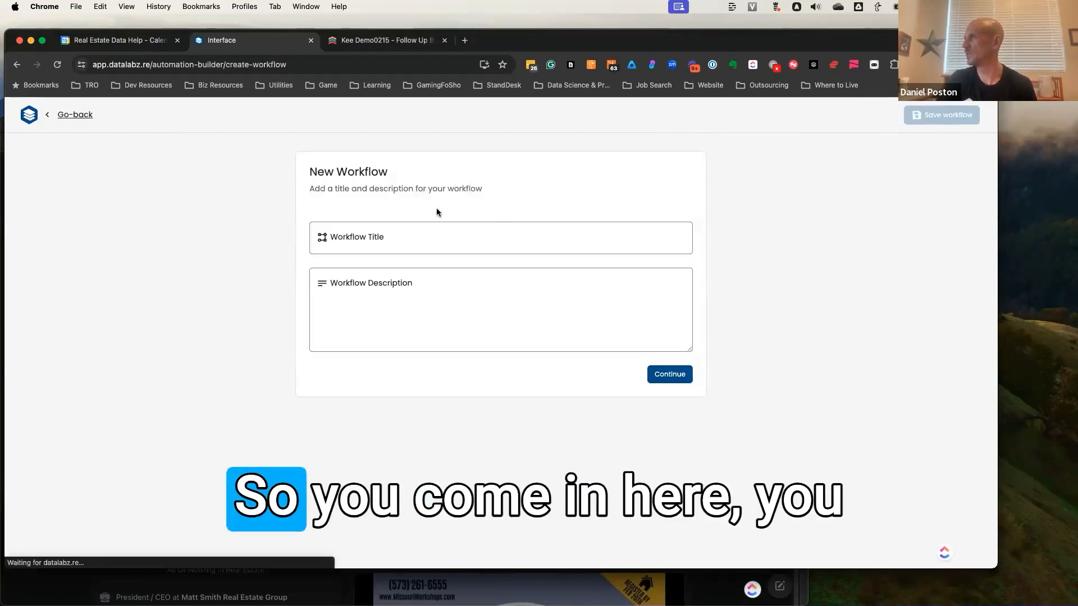
left_click(414, 234)
type("Test")
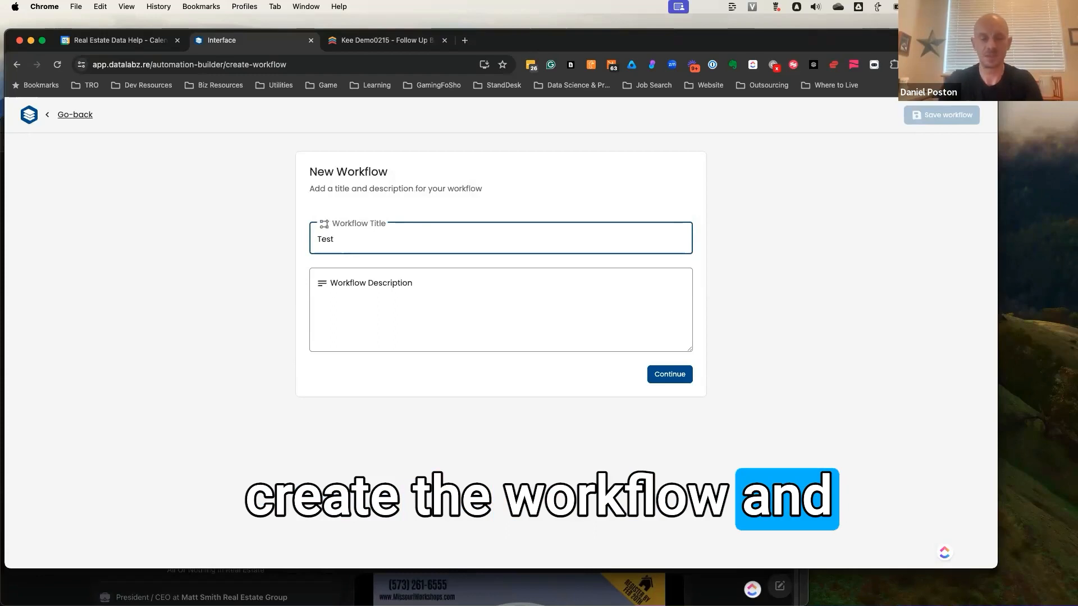
type(" 88")
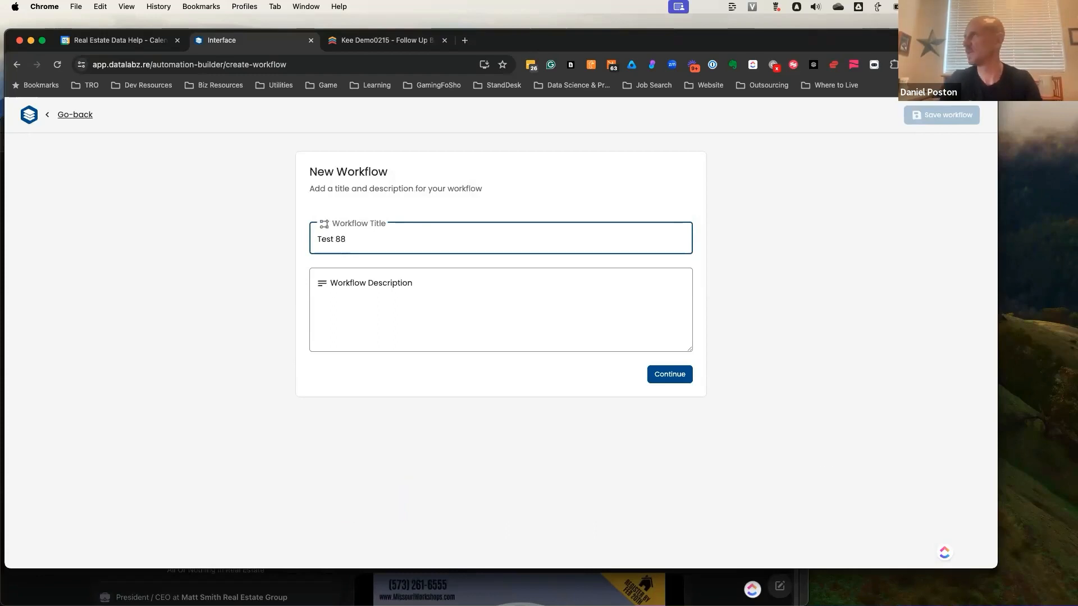
left_click(670, 374)
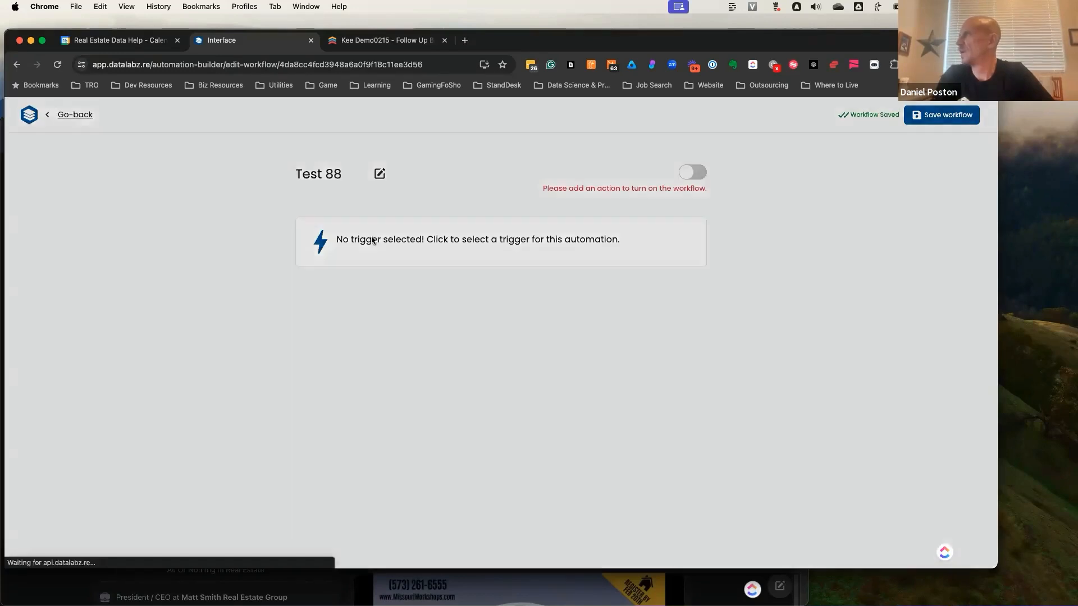
- Start selecting a trigger for the workflow, with Follow Up Boss as the platform
left_click(372, 241)
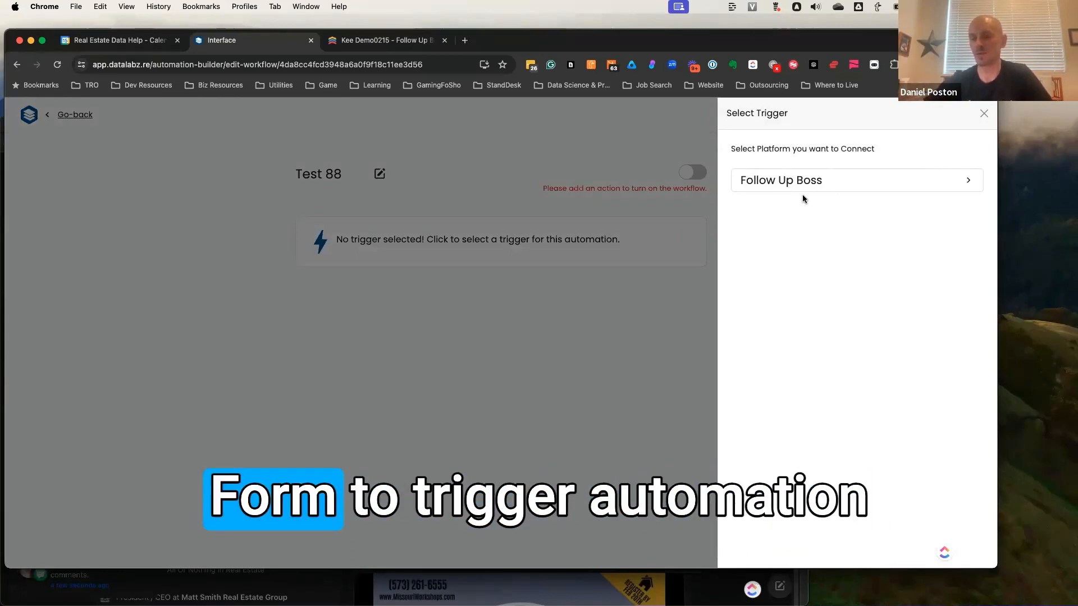
left_click(768, 180)
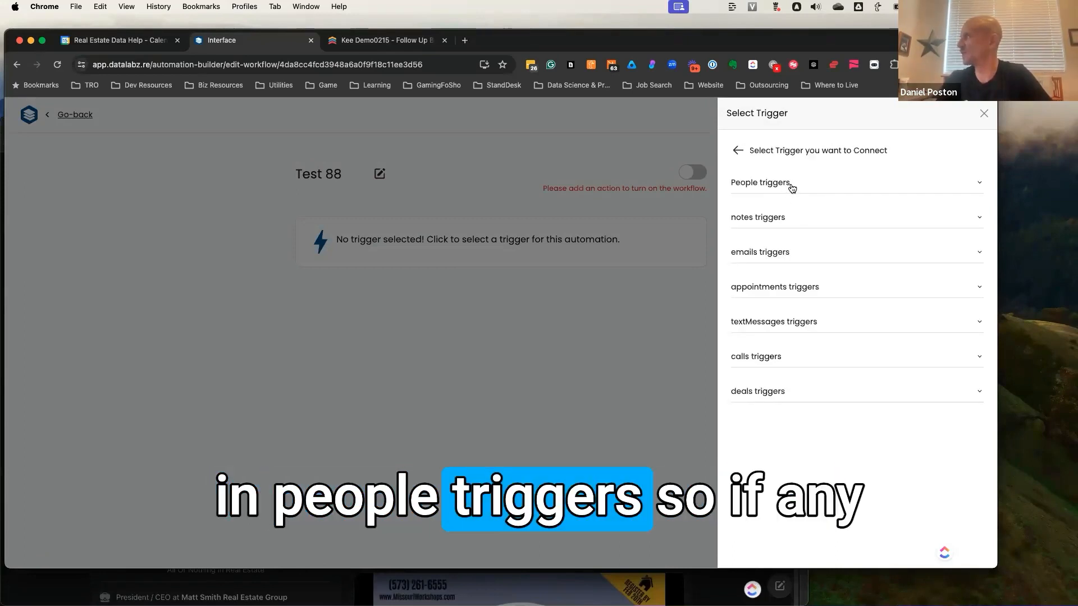
- Expand and examine the people, notes, emails, appointments, text messages, calls and deals trigger categories
left_click(796, 193)
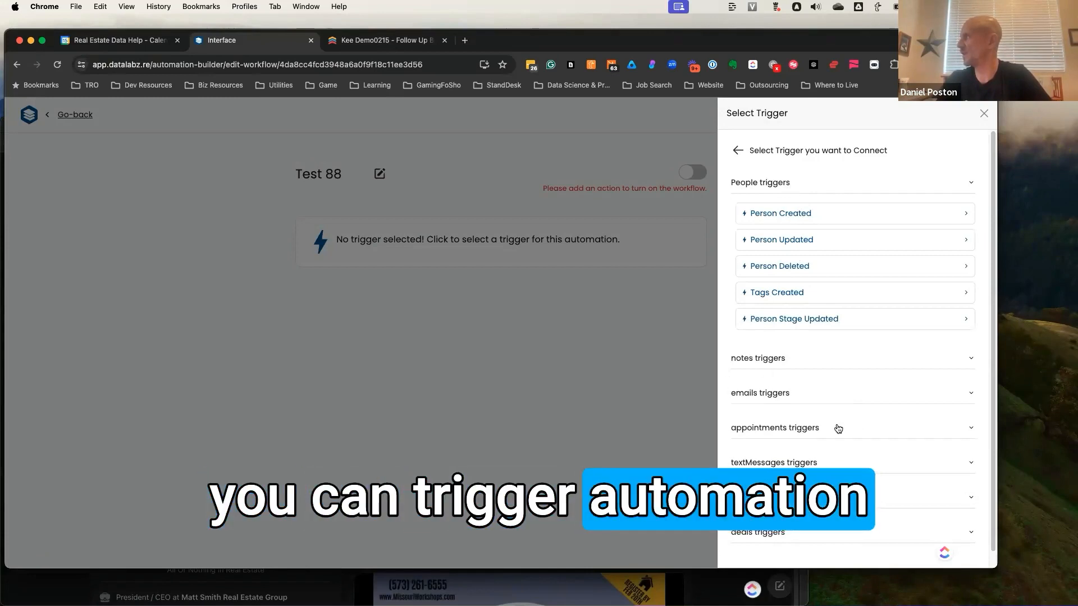
scroll(826, 393, "down", 1)
left_click(795, 345)
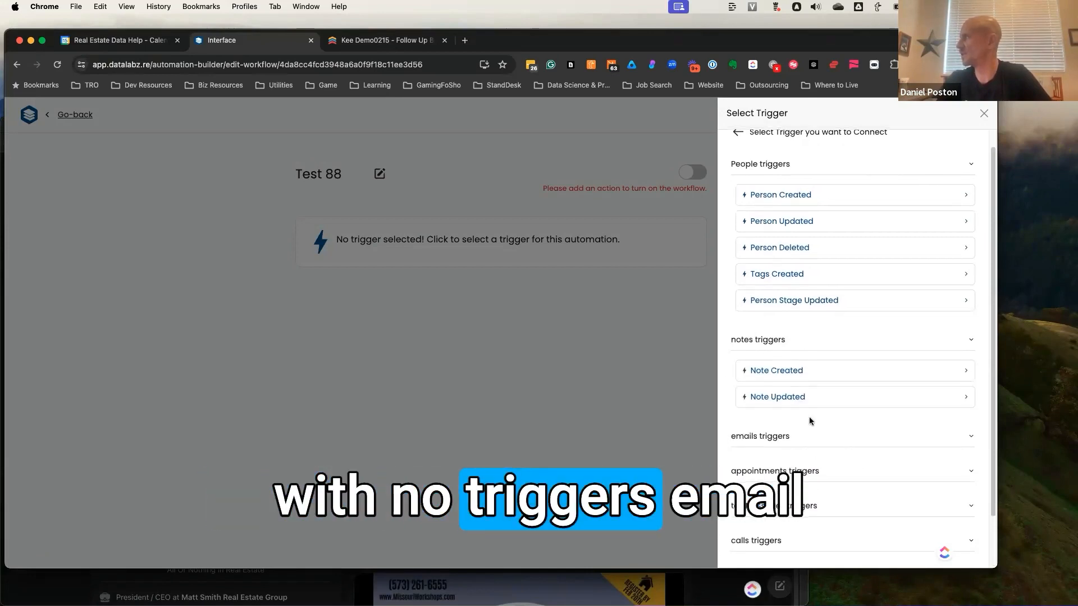
left_click(803, 436)
scroll(786, 413, "down", 2)
left_click(792, 418)
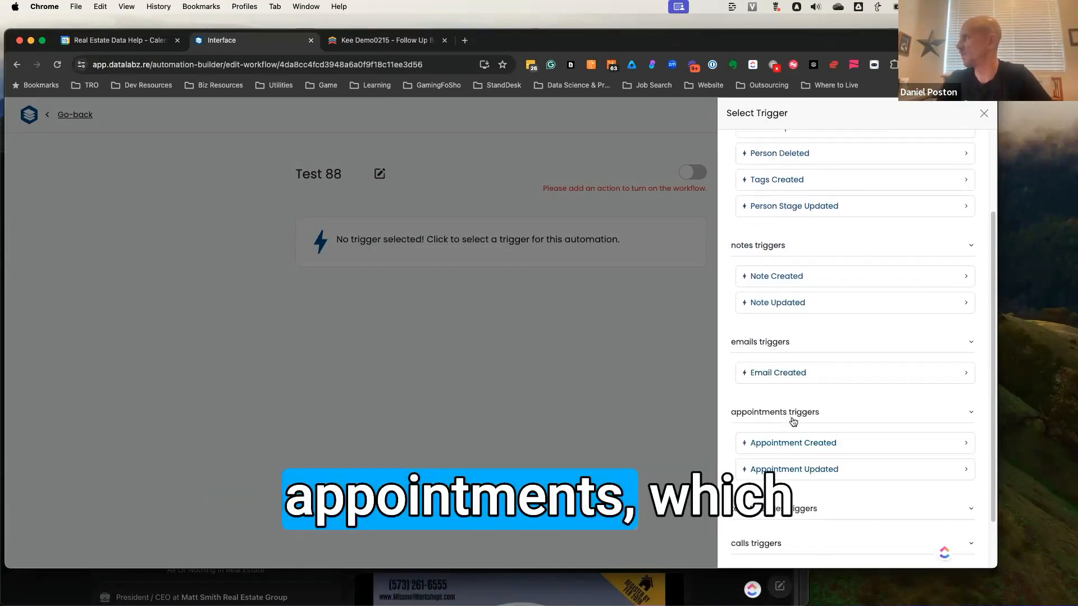
scroll(794, 422, "down", 2)
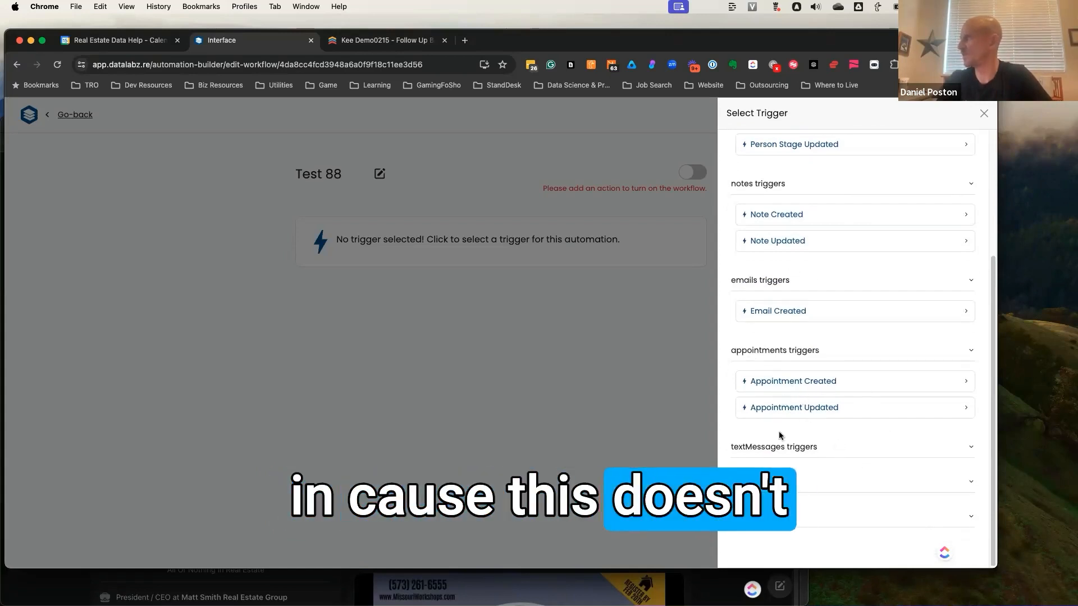
left_click(833, 452)
scroll(793, 476, "down", 1)
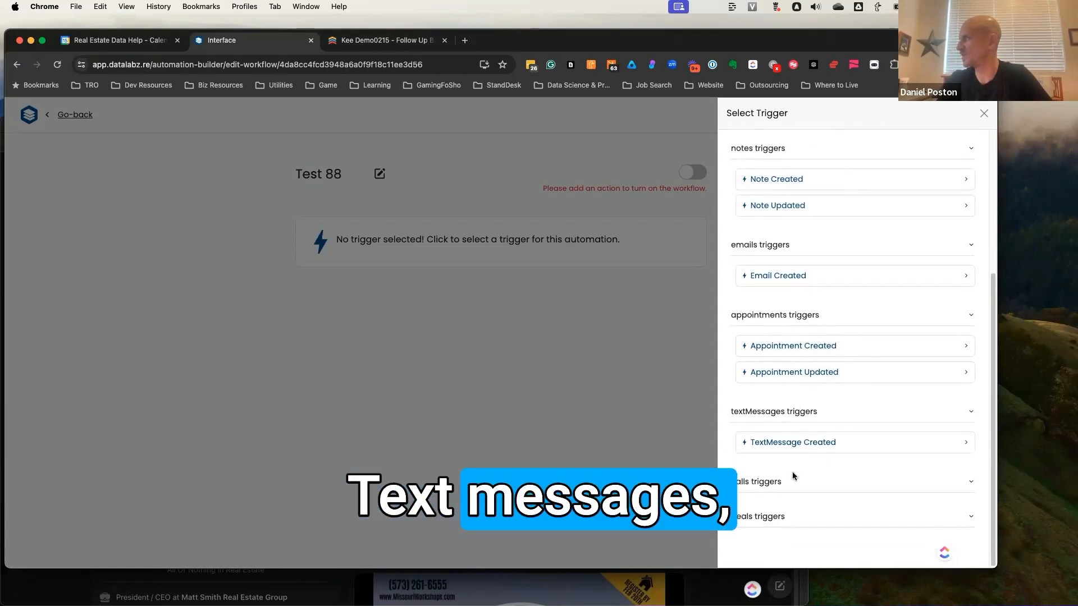
left_click(796, 483)
scroll(799, 487, "down", 1)
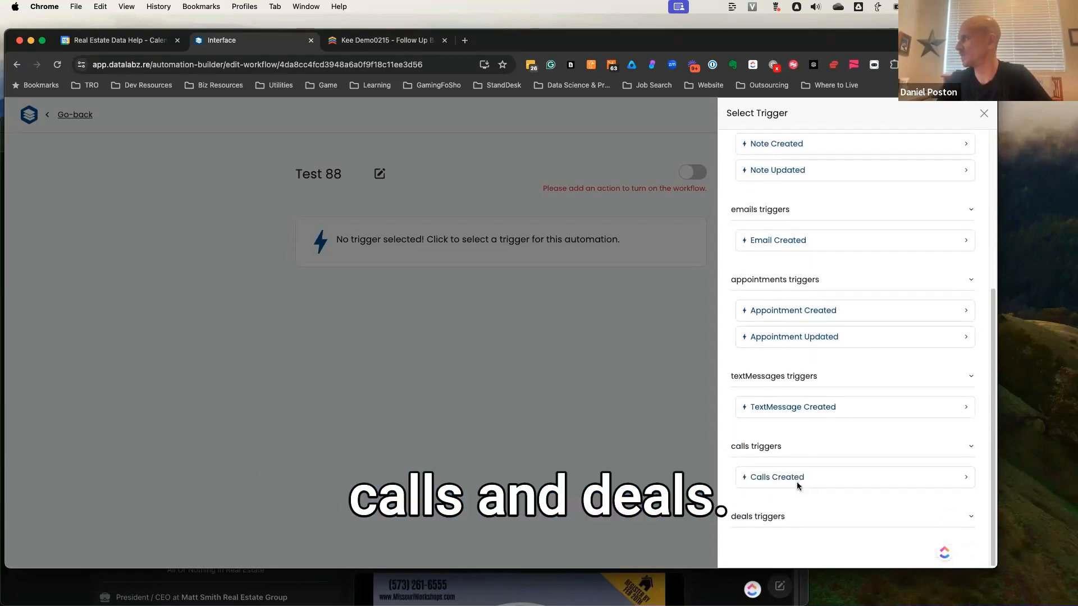
left_click(794, 518)
scroll(794, 517, "down", 1)
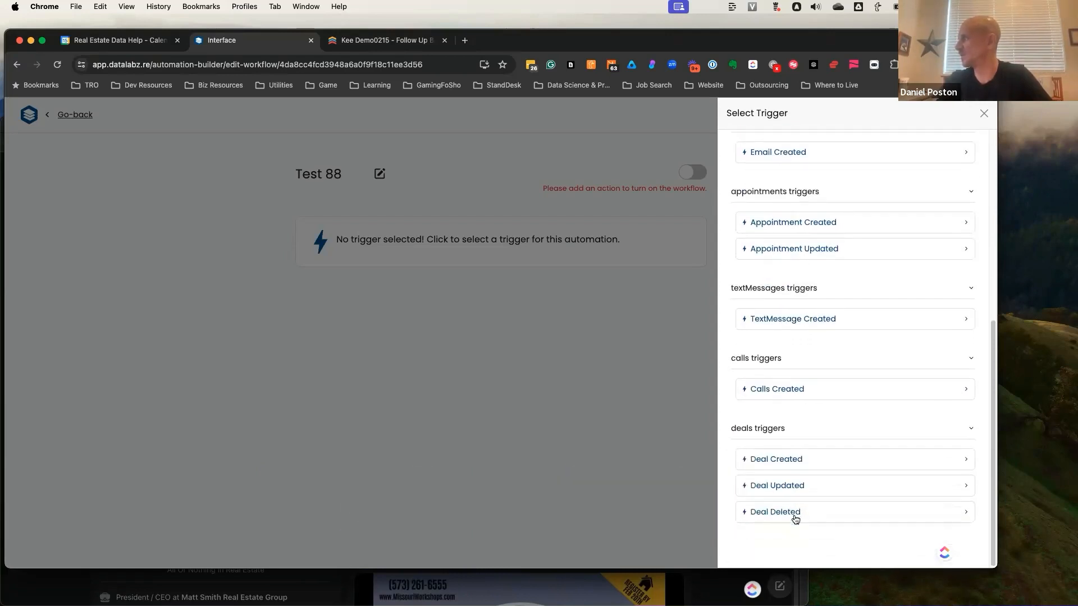
scroll(811, 496, "up", 10)
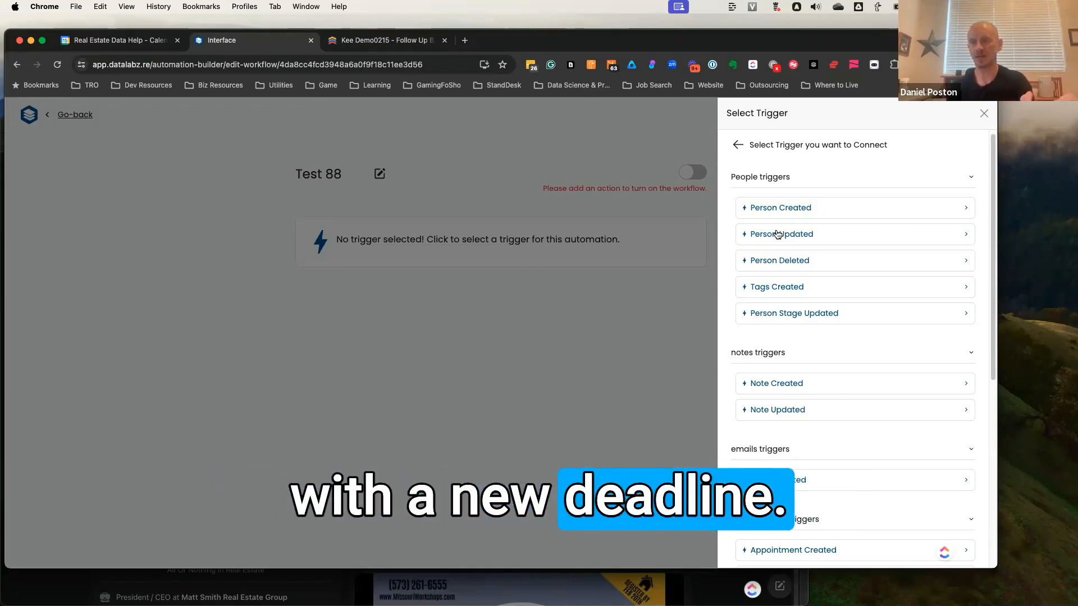
scroll(798, 429, "down", 6)
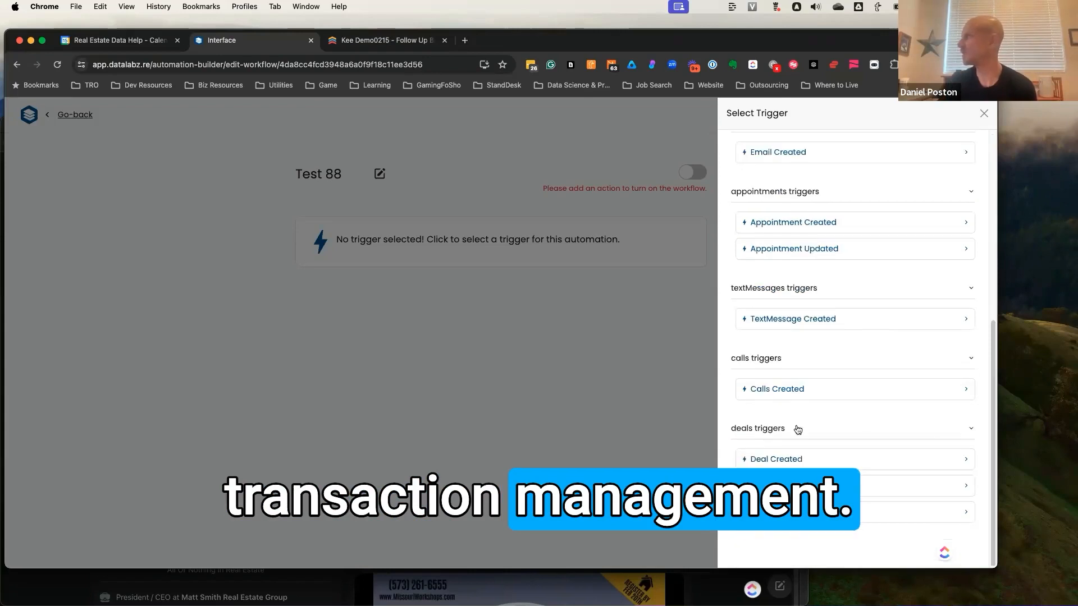
scroll(862, 396, "up", 5)
scroll(853, 427, "down", 5)
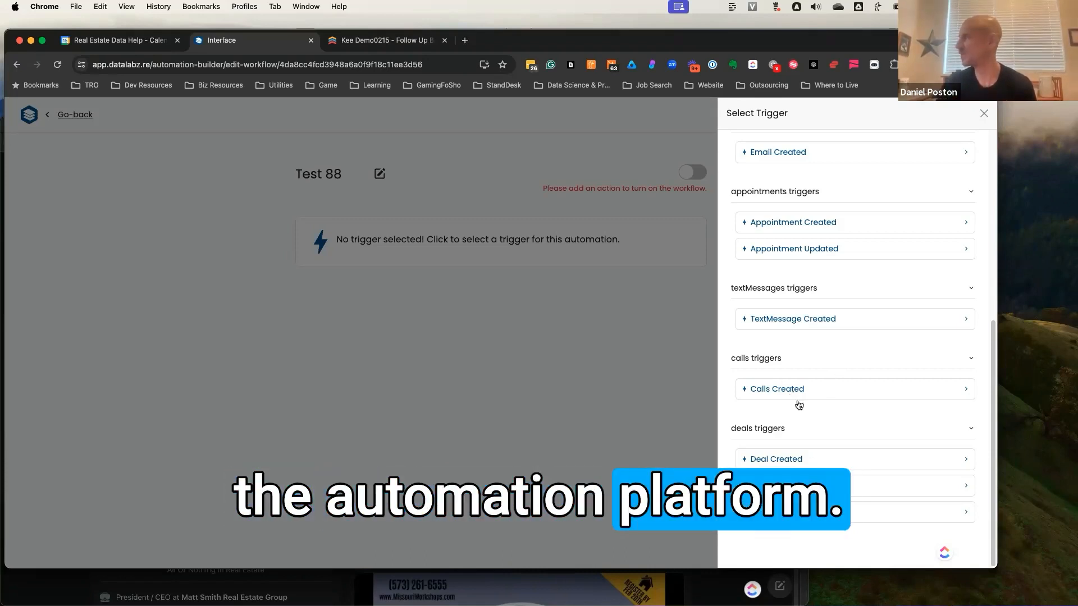
- Set Calls Created as the workflow's trigger, run its test and look through the returned call and person data
left_click(808, 389)
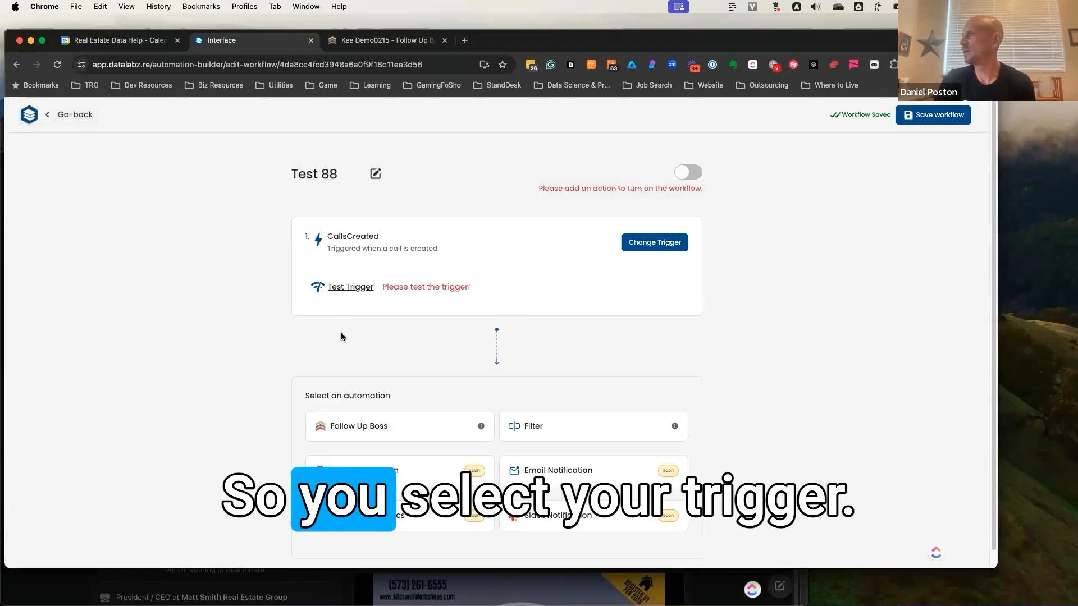
left_click(351, 287)
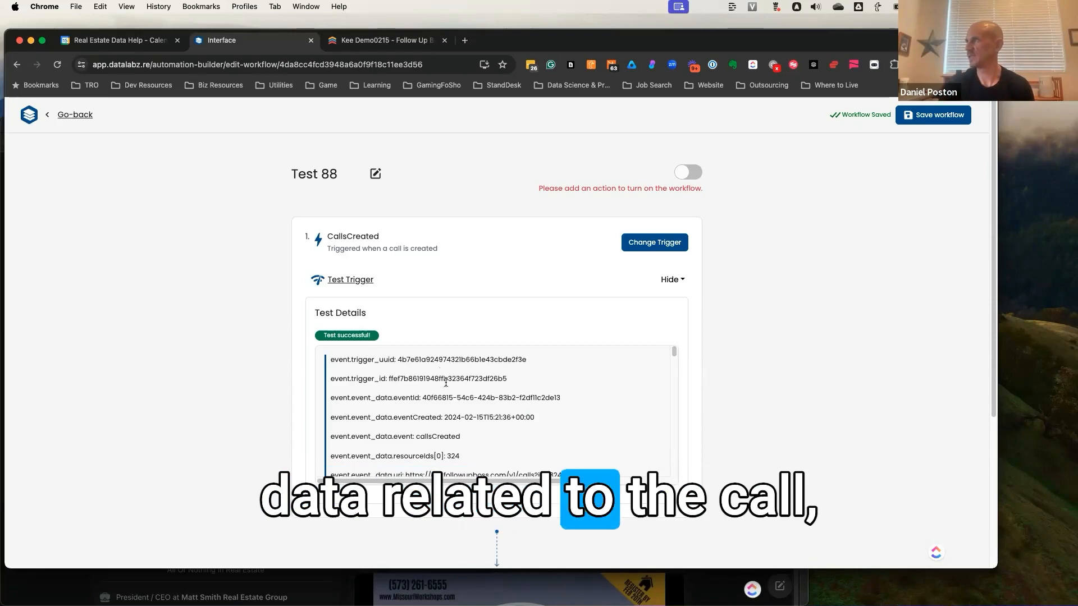
scroll(408, 401, "down", 5)
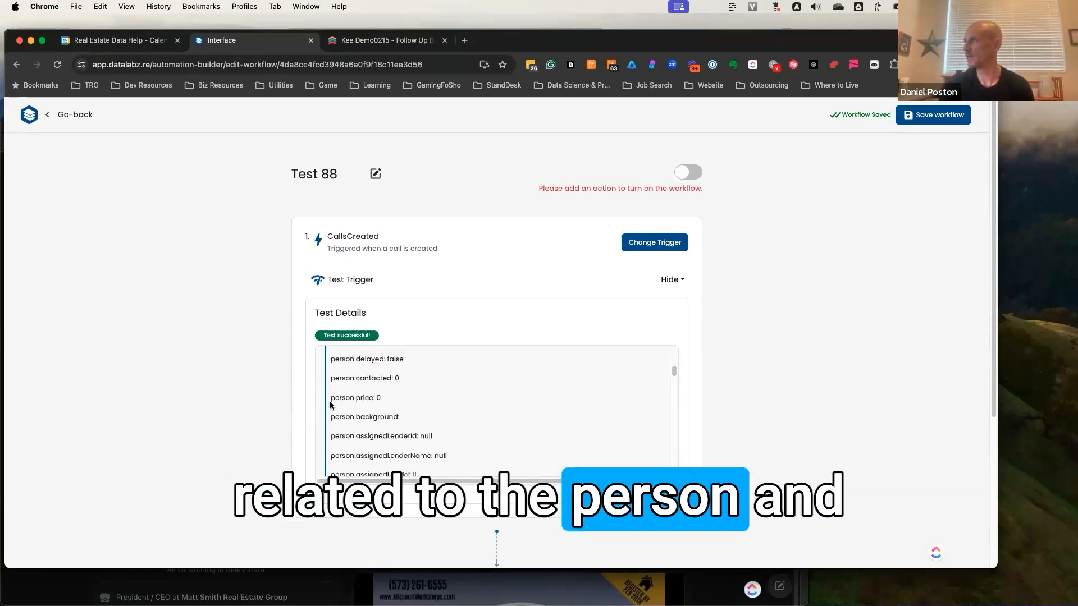
- Add a filter step after the trigger, review its template conditions and switch it to the custom filter setup
scroll(268, 425, "down", 4)
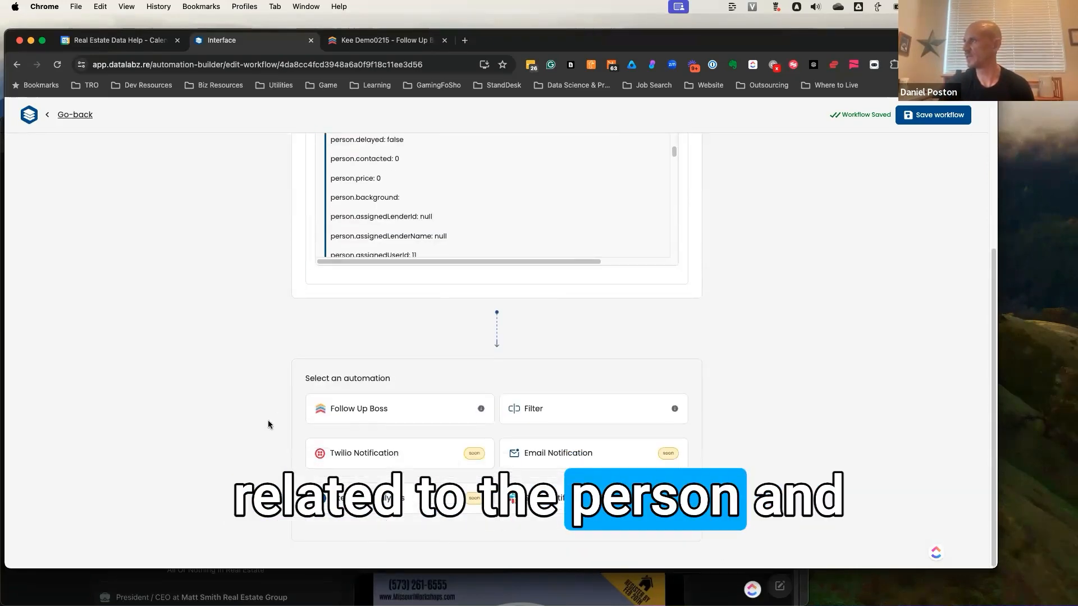
left_click(573, 405)
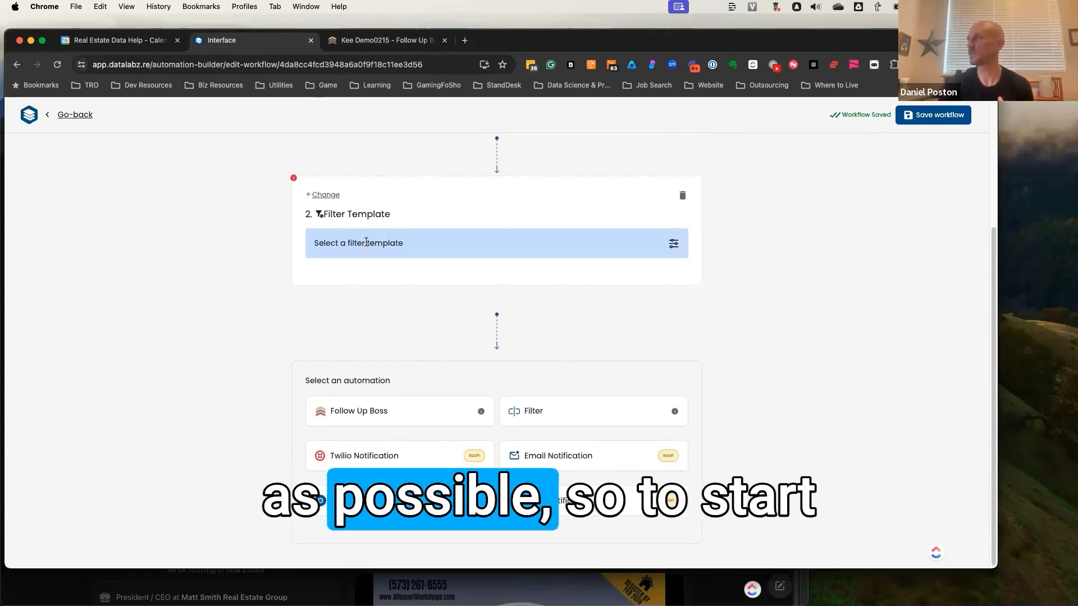
left_click(367, 241)
left_click(378, 277)
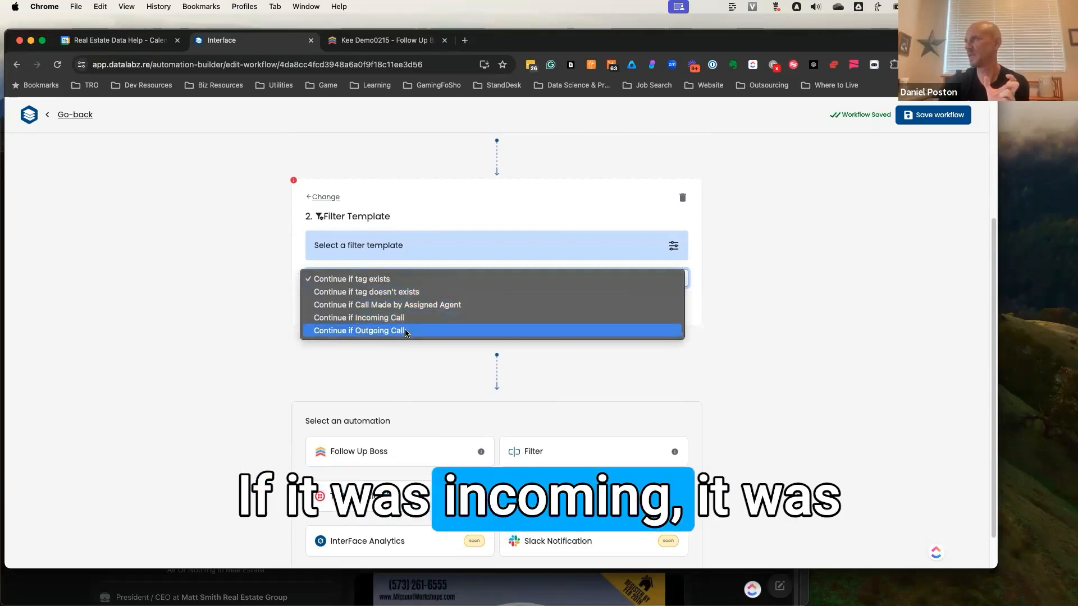
left_click(275, 347)
left_click(338, 308)
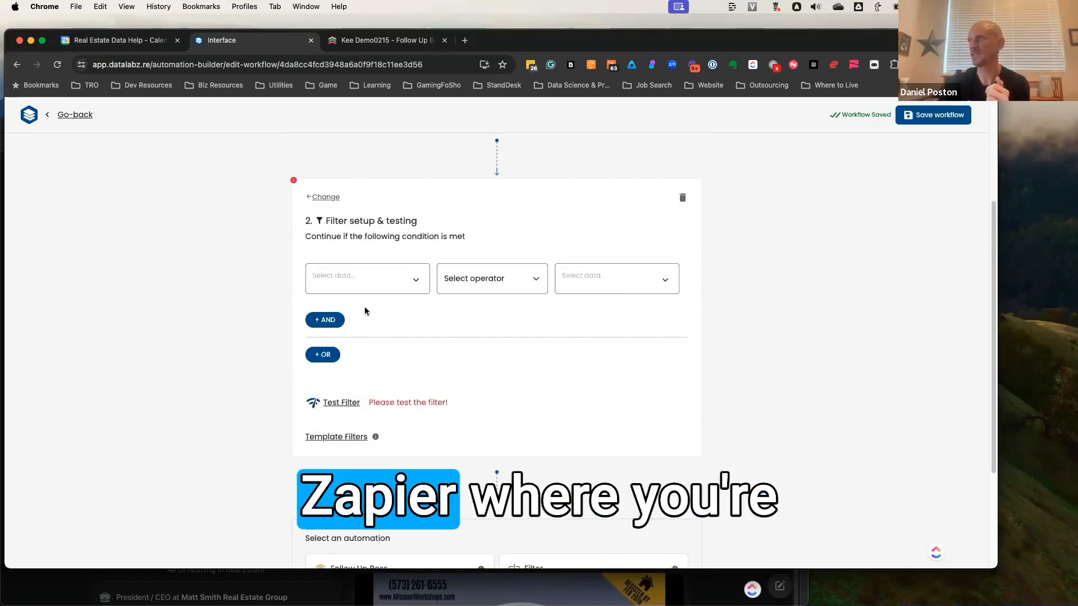
- Search the trigger data for "duration" and use call.duration as the first value of the filter condition
left_click(415, 285)
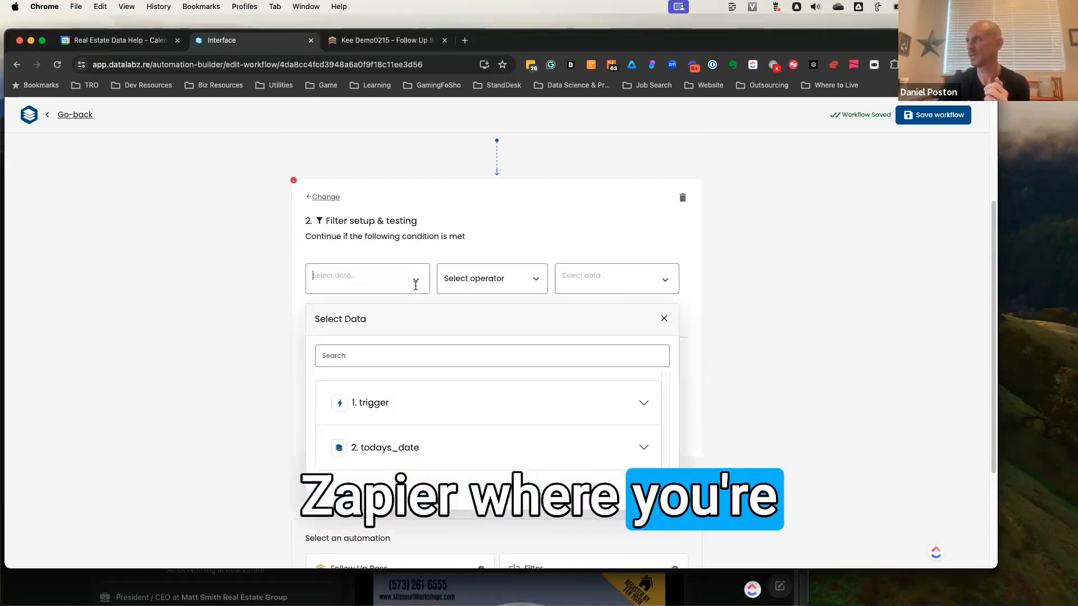
left_click(416, 446)
left_click(407, 409)
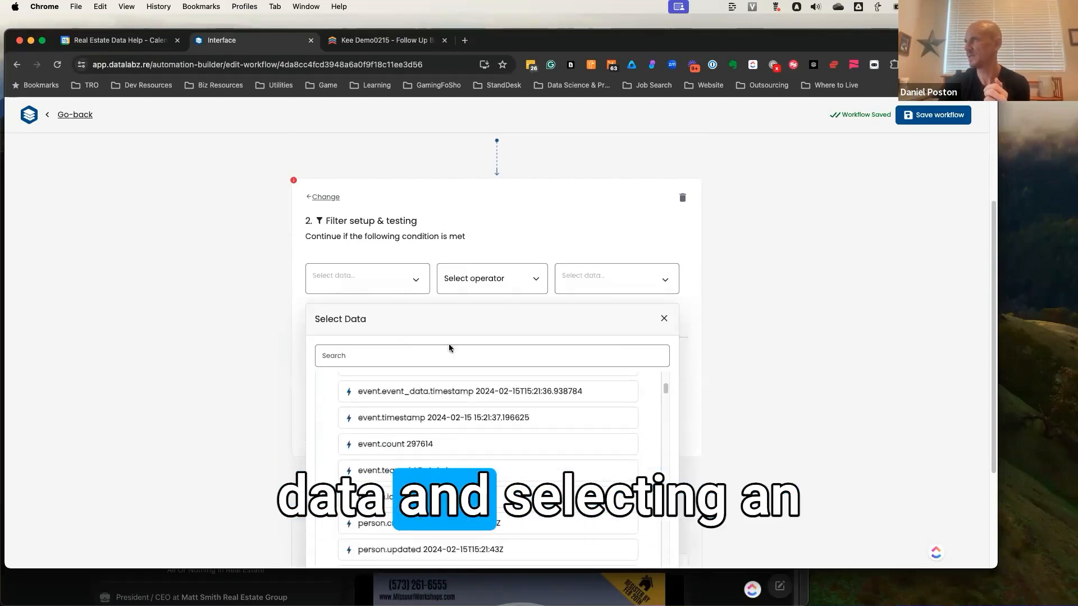
left_click(503, 290)
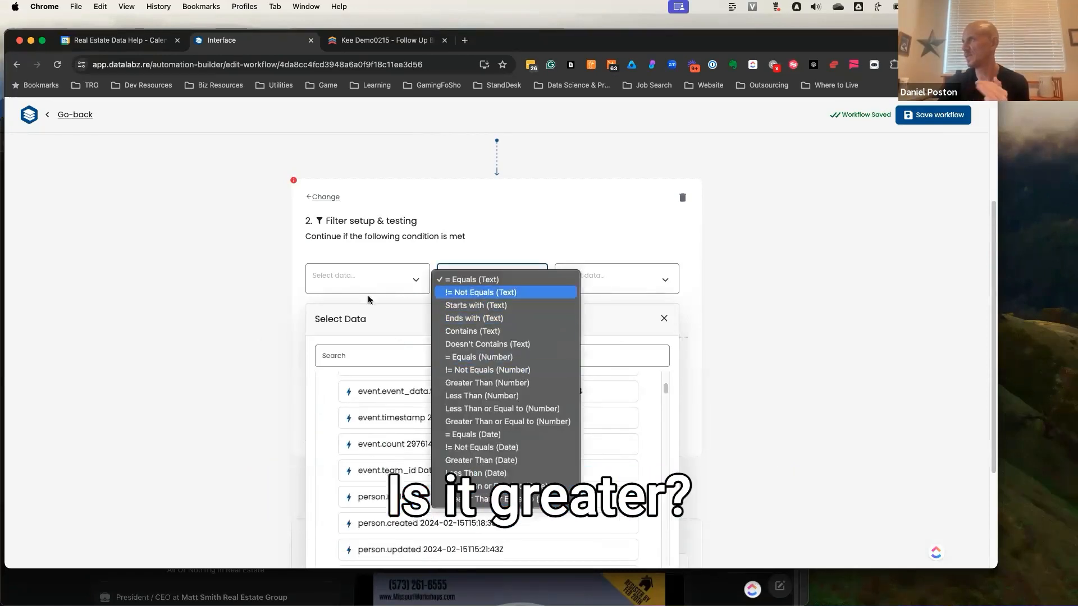
left_click(211, 307)
left_click(366, 360)
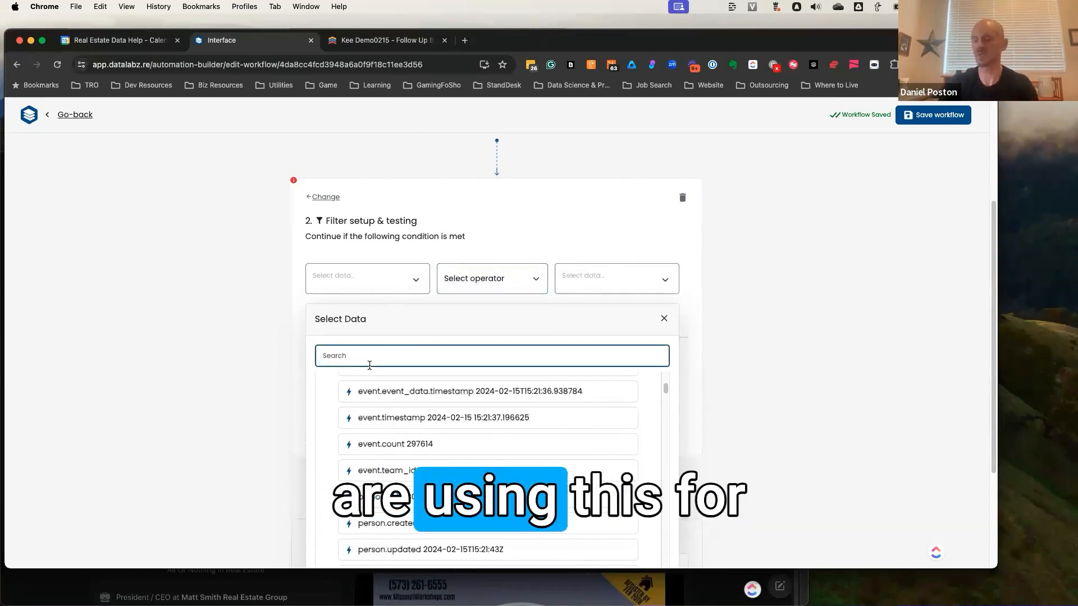
type("duratio")
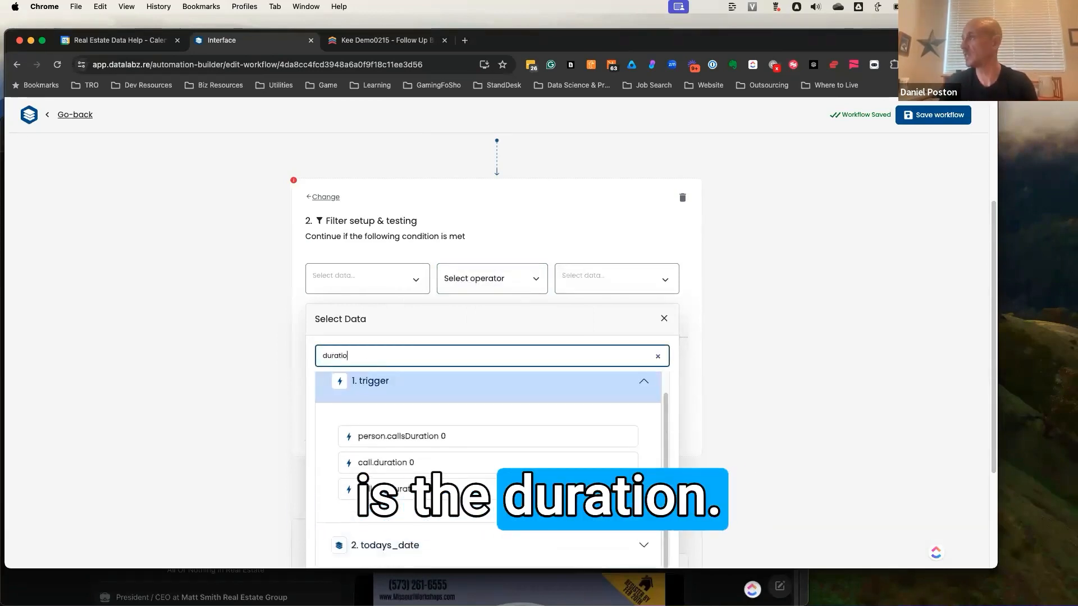
type("n")
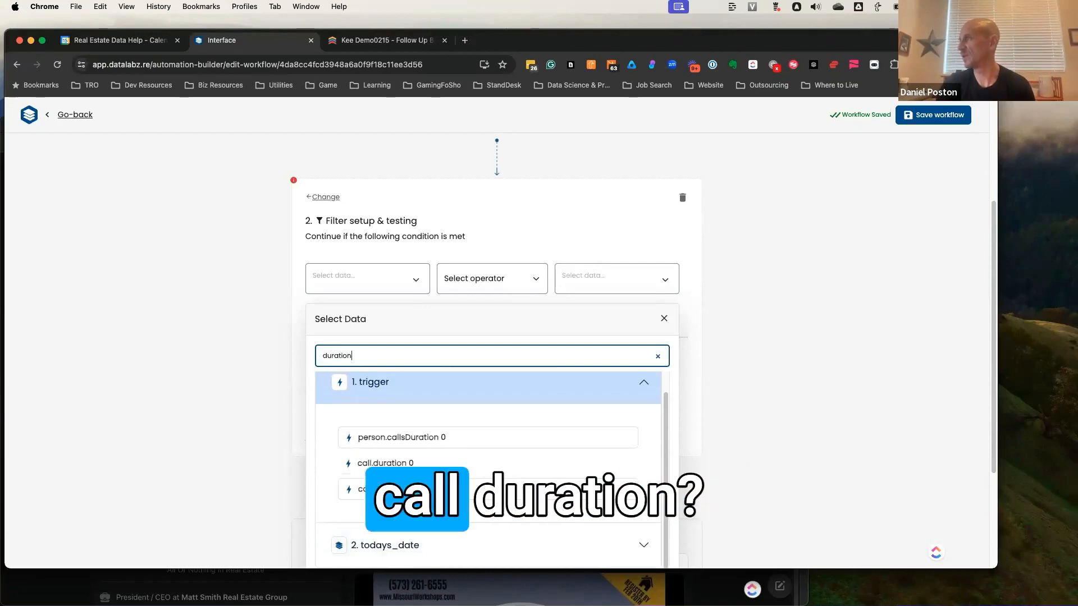
scroll(409, 447, "down", 2)
left_click(393, 388)
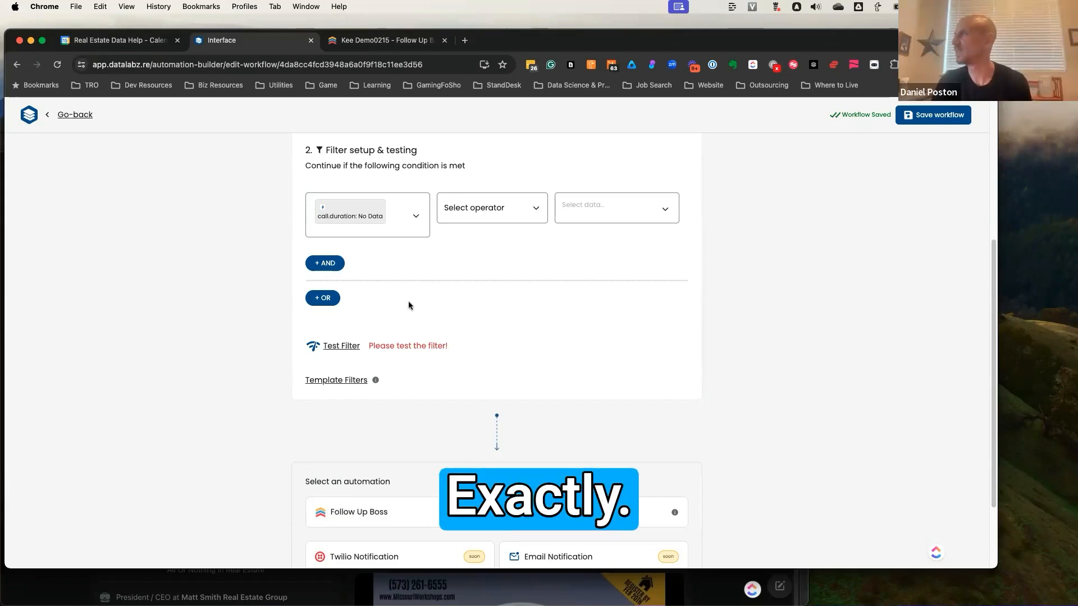
- Add a Follow Up Boss automation after the filter step and look through the actions it offers
scroll(409, 306, "down", 4)
left_click(393, 405)
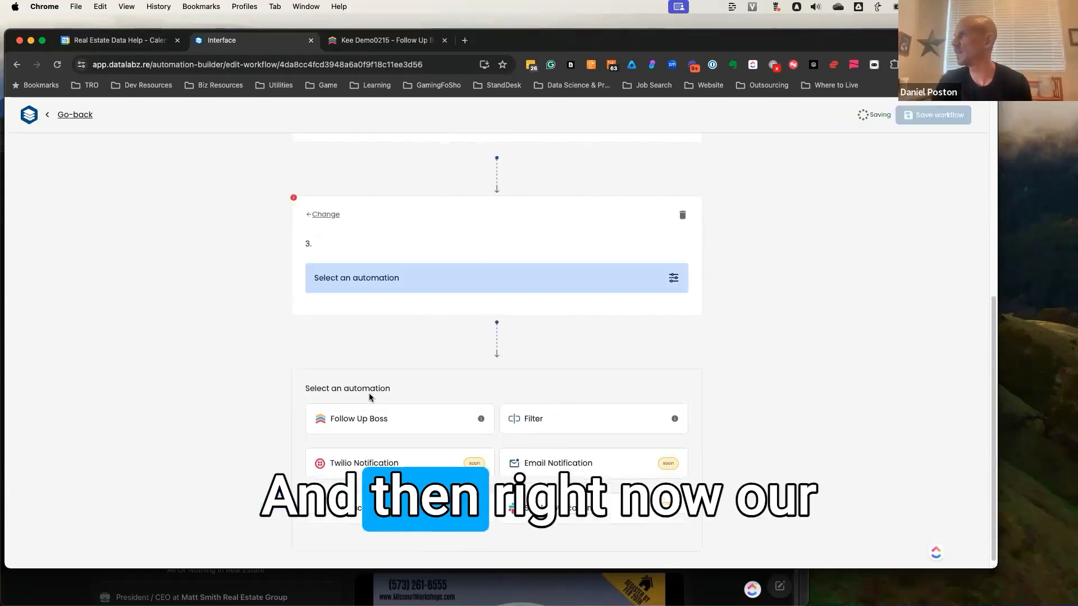
left_click(376, 290)
left_click(374, 296)
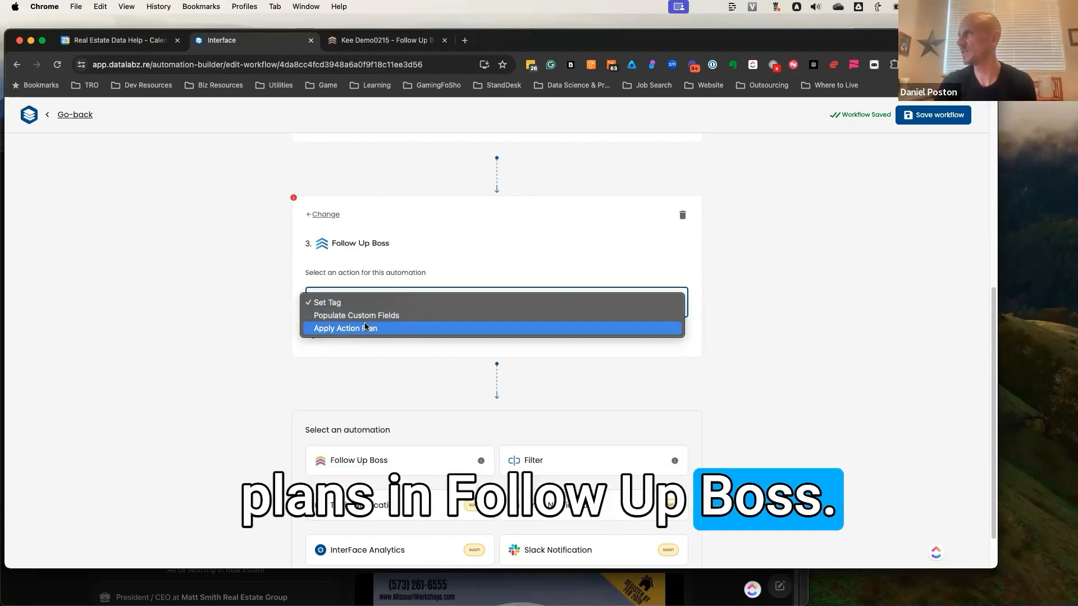
left_click(204, 377)
scroll(359, 461, "down", 2)
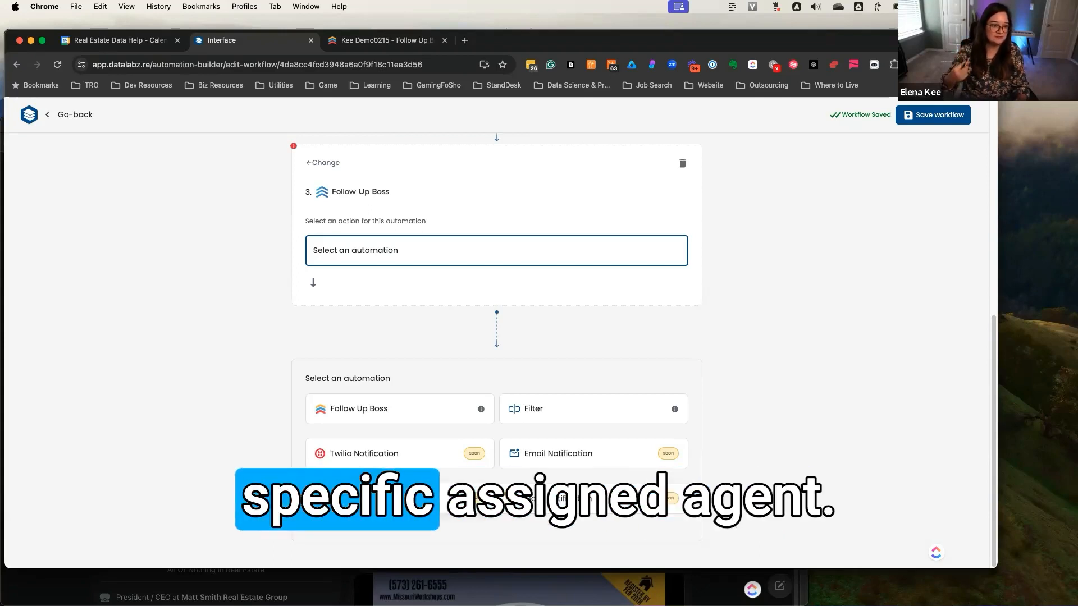
- Switch to the contact record in Follow Up Boss, show all custom fields and look for Last Call by Assigned Agent
left_click(382, 40)
scroll(186, 368, "down", 3)
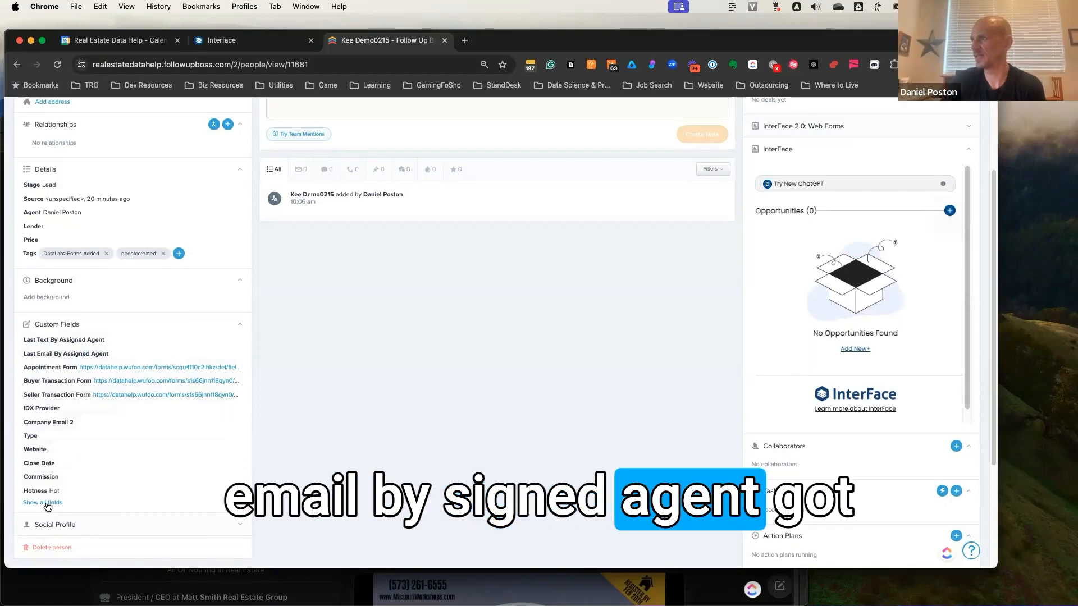
scroll(84, 472, "down", 6)
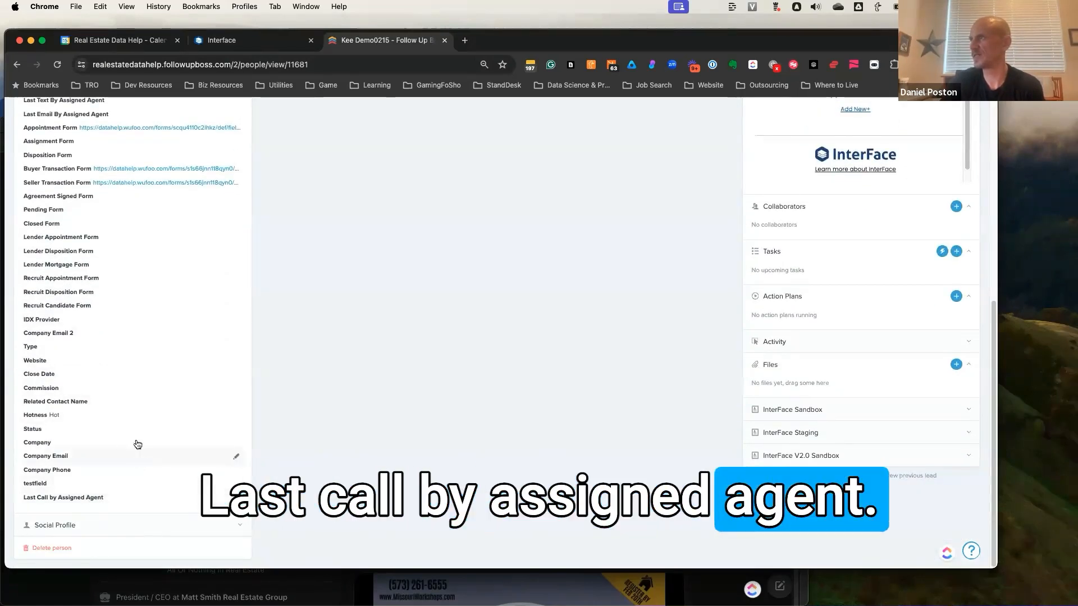
scroll(154, 392, "up", 3)
scroll(154, 393, "up", 4)
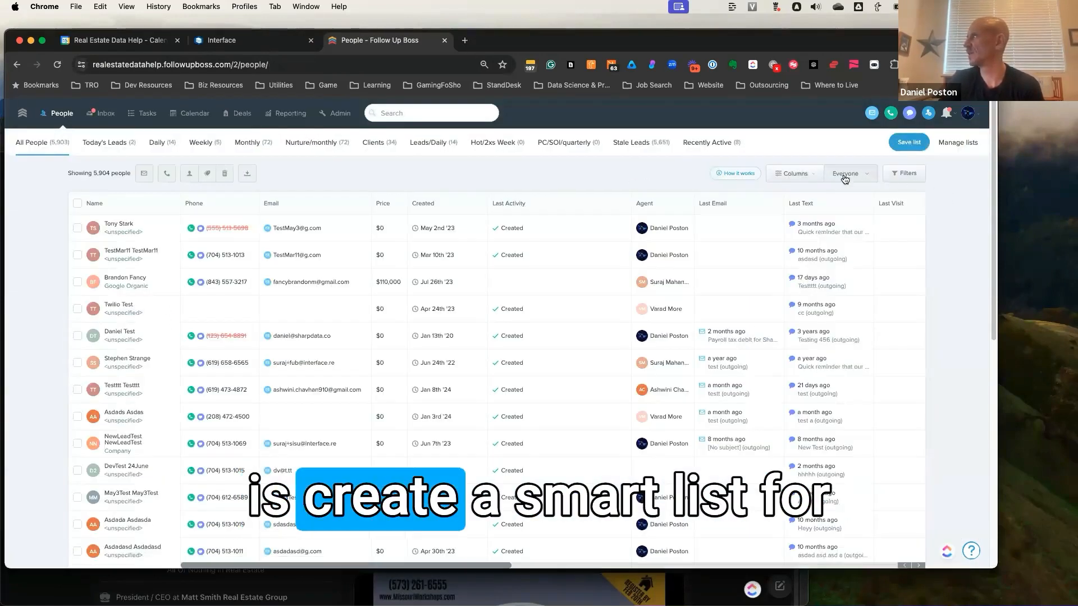
- Filter the people list by Last Call by Assigned Agent, set to more than 7 days ago
left_click(906, 175)
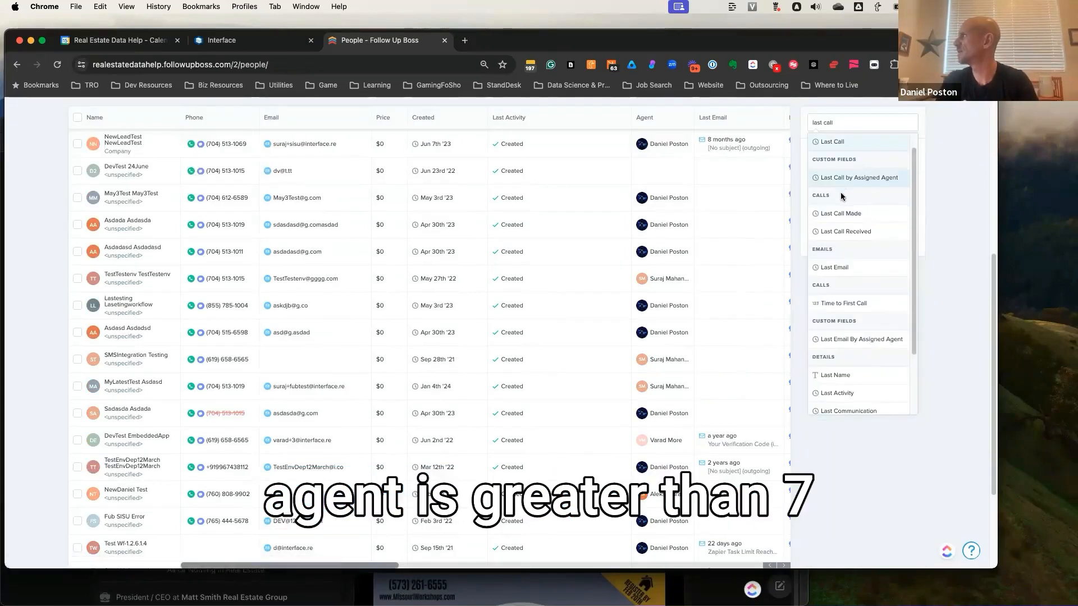
left_click(835, 183)
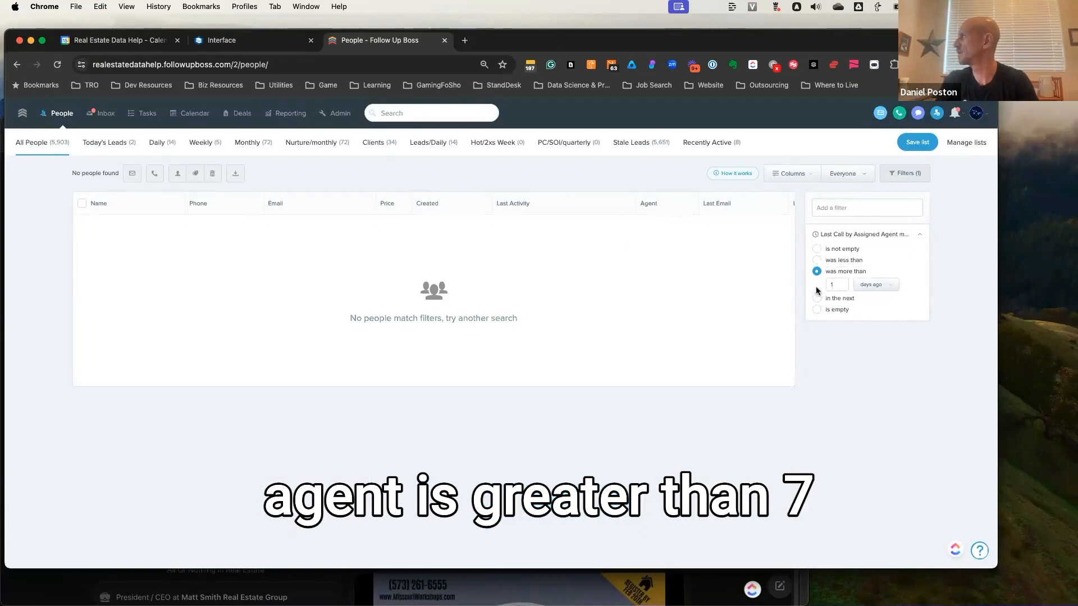
type("7")
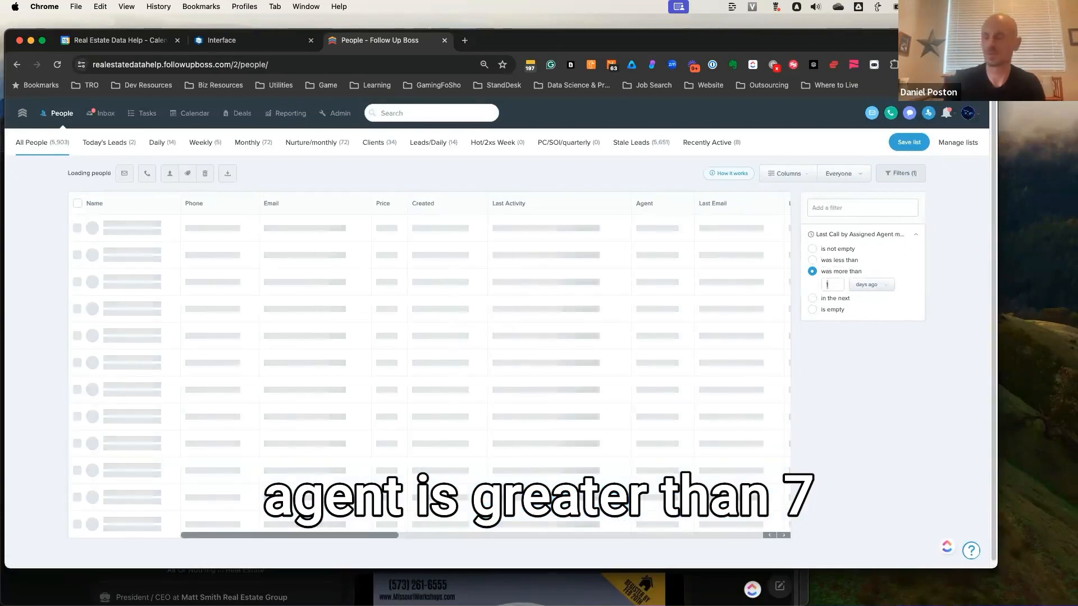
- Add a Stage filter to the people list that includes the Engaged stage
left_click(840, 208)
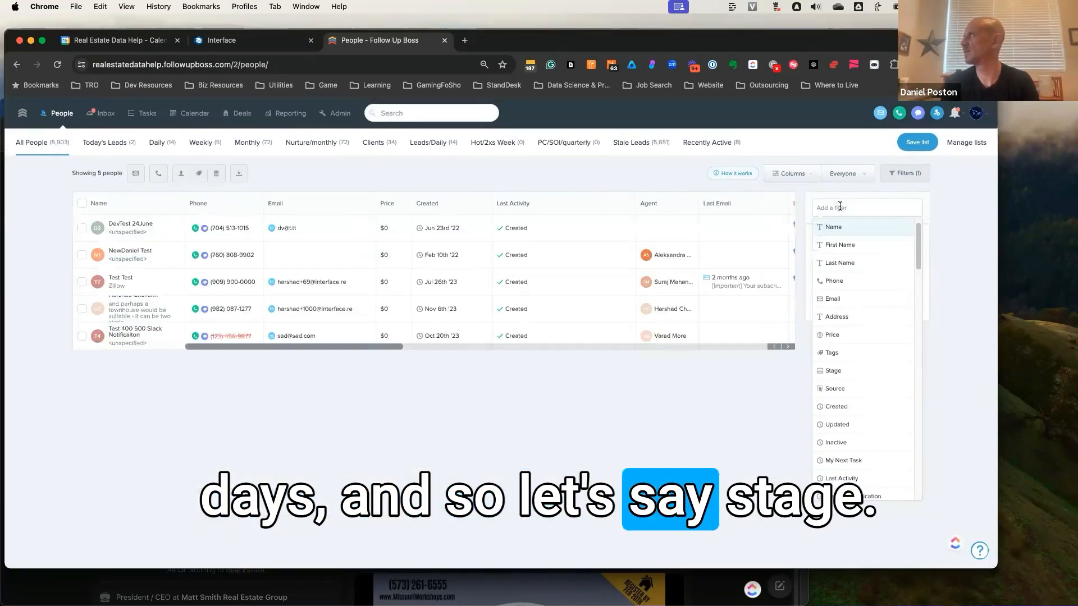
type("stage")
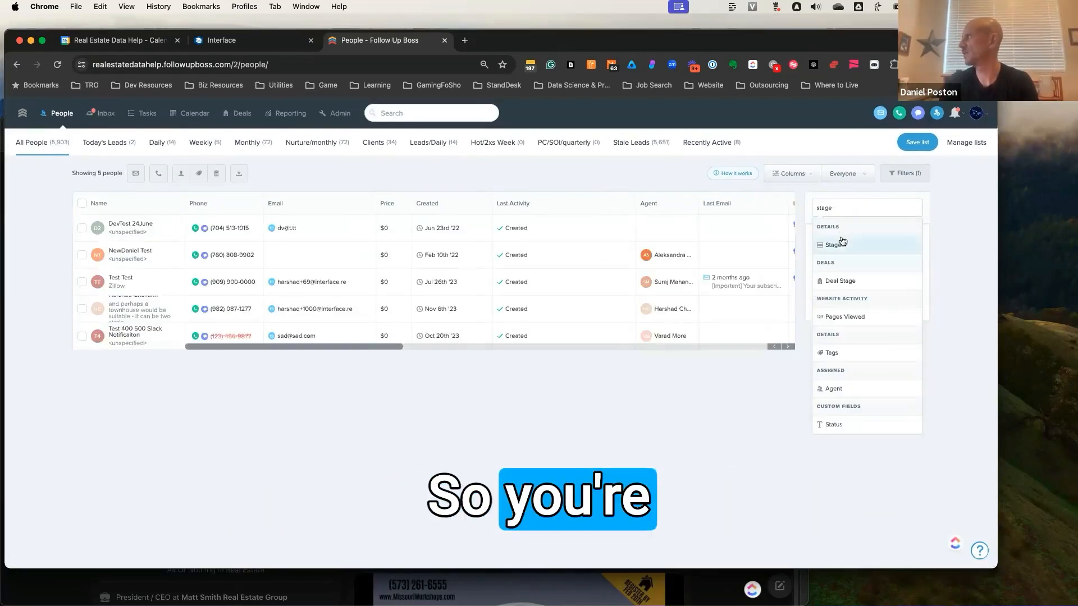
left_click(843, 241)
left_click(835, 249)
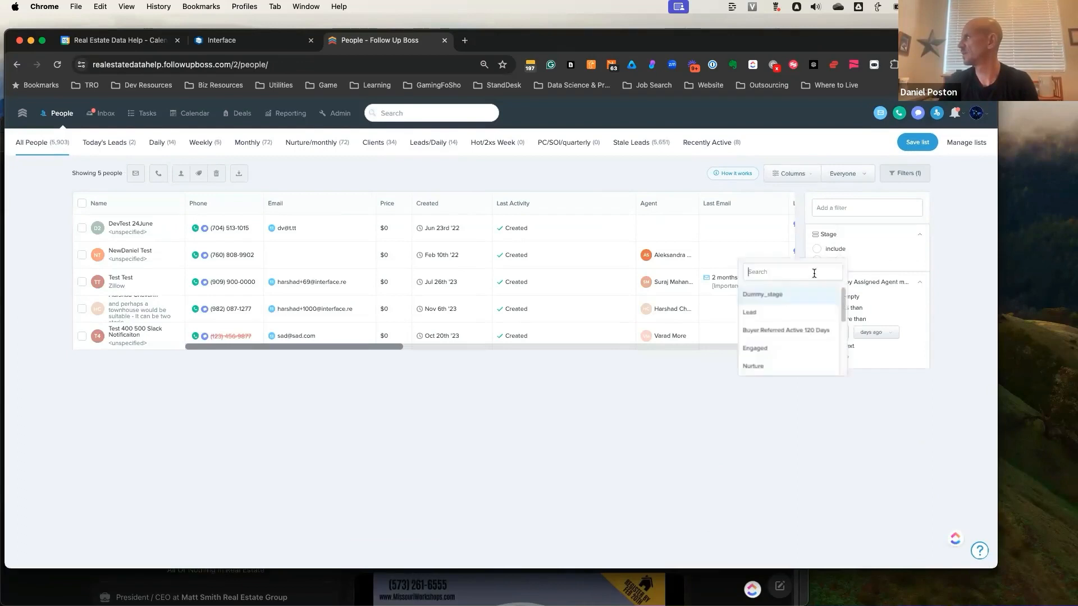
scroll(804, 314, "down", 1)
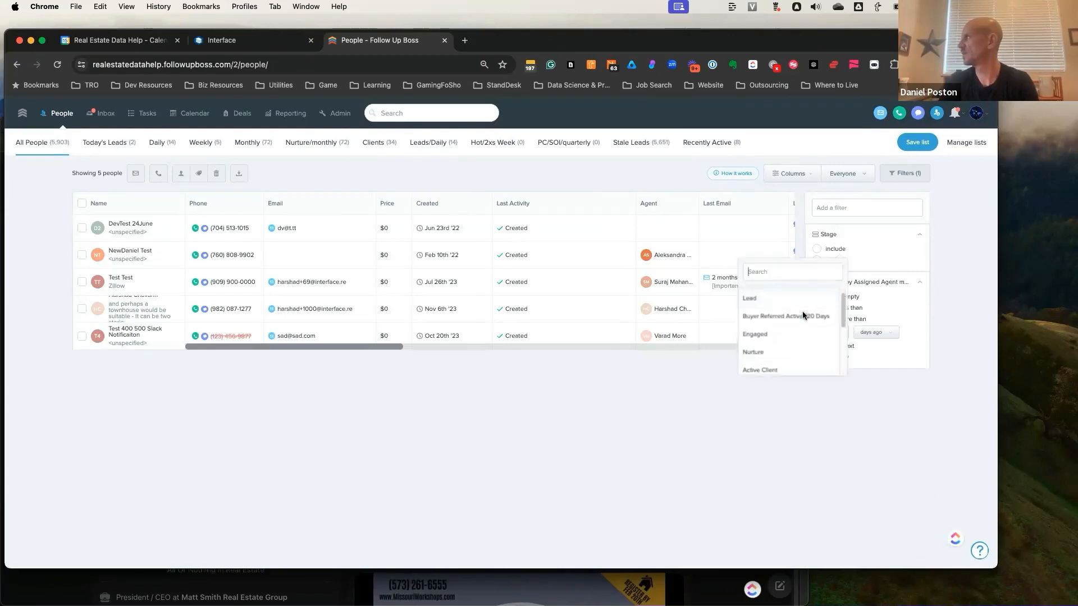
left_click(755, 330)
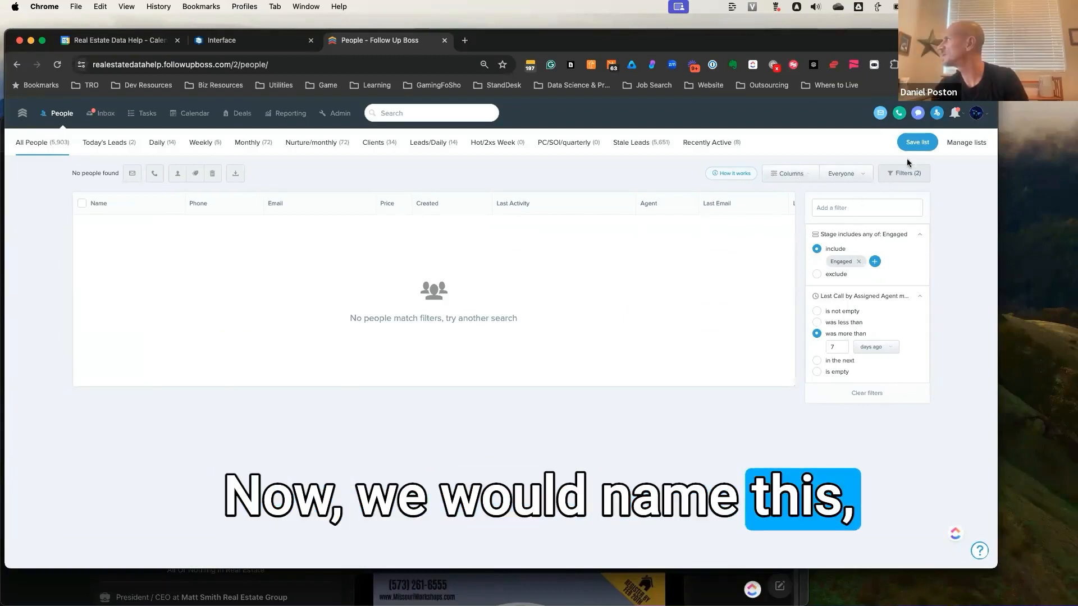
- Save the filtered people as a smart list named "Weekly - Last Call by Assigned Agent"
left_click(917, 142)
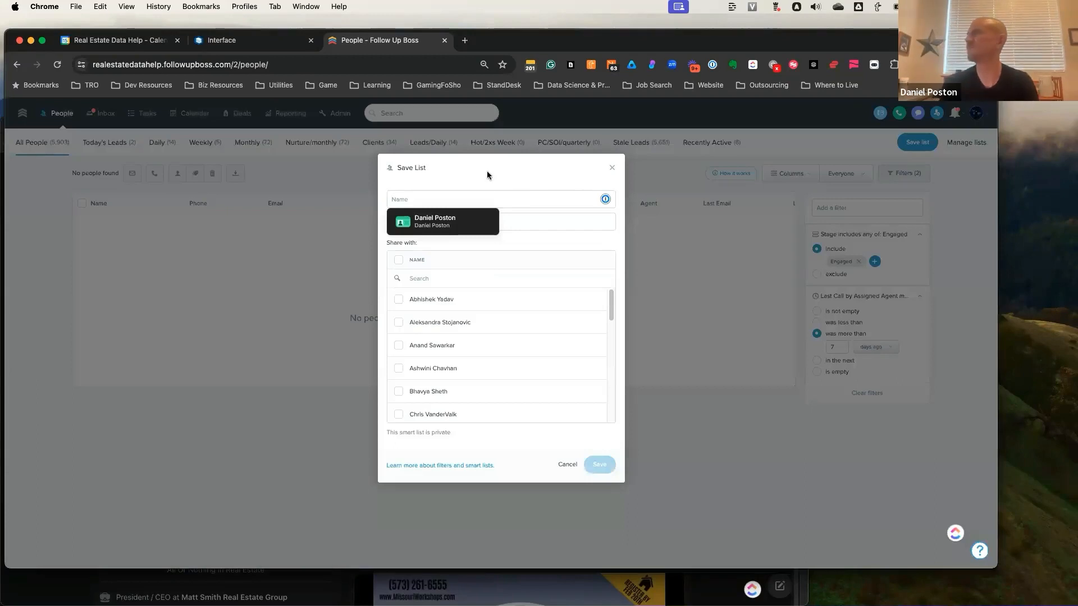
type("Weekly ")
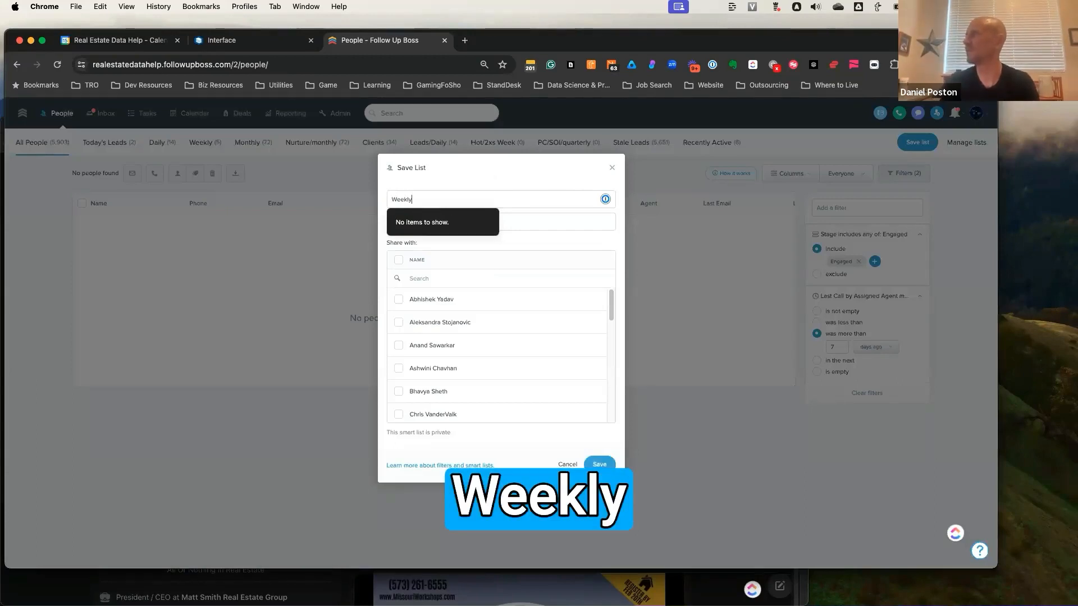
type("-")
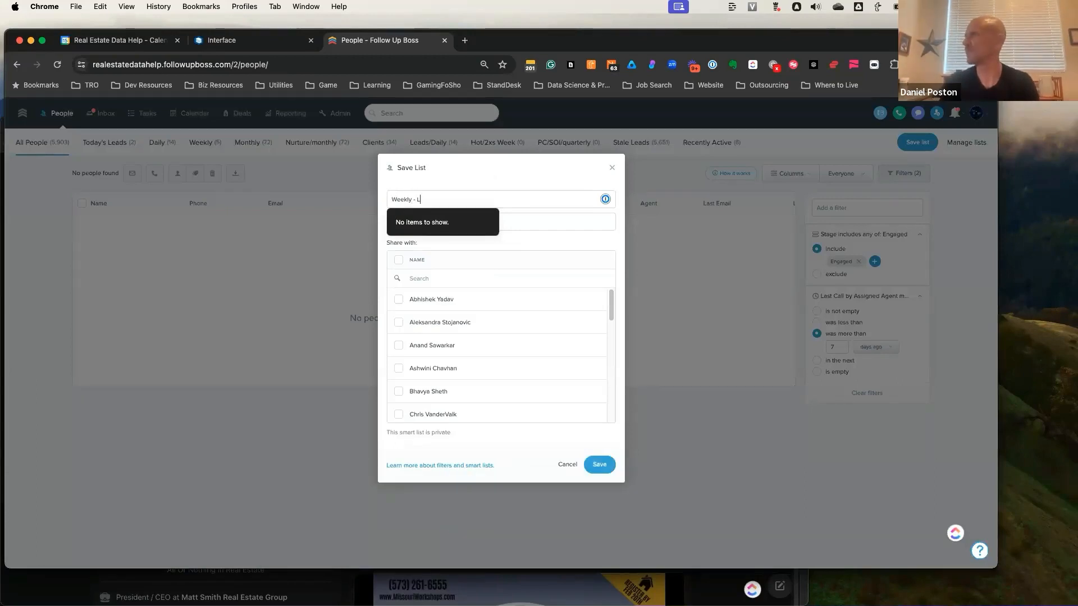
type(" Last Call b")
type("by")
type(" Assigned Agent")
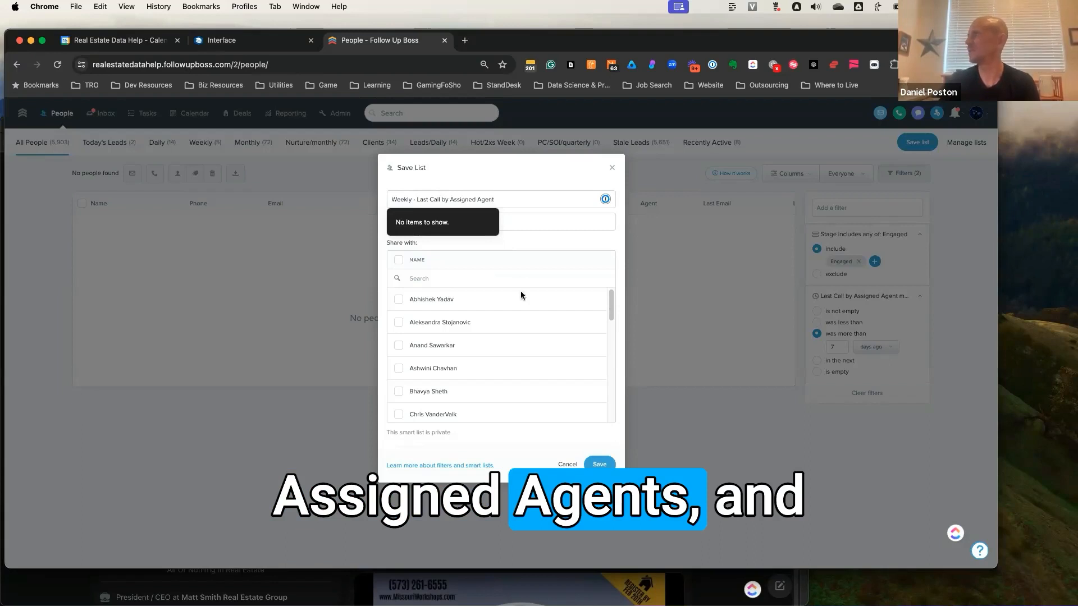
left_click(600, 465)
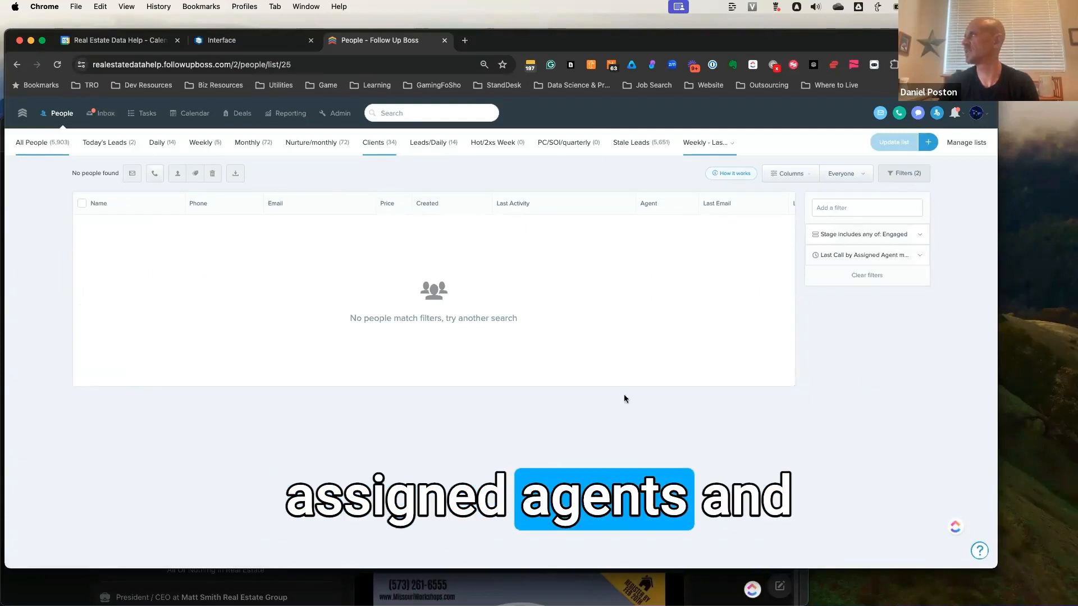
- Return to All People, clear the applied filters and search the available filters for "last call by"
left_click(40, 148)
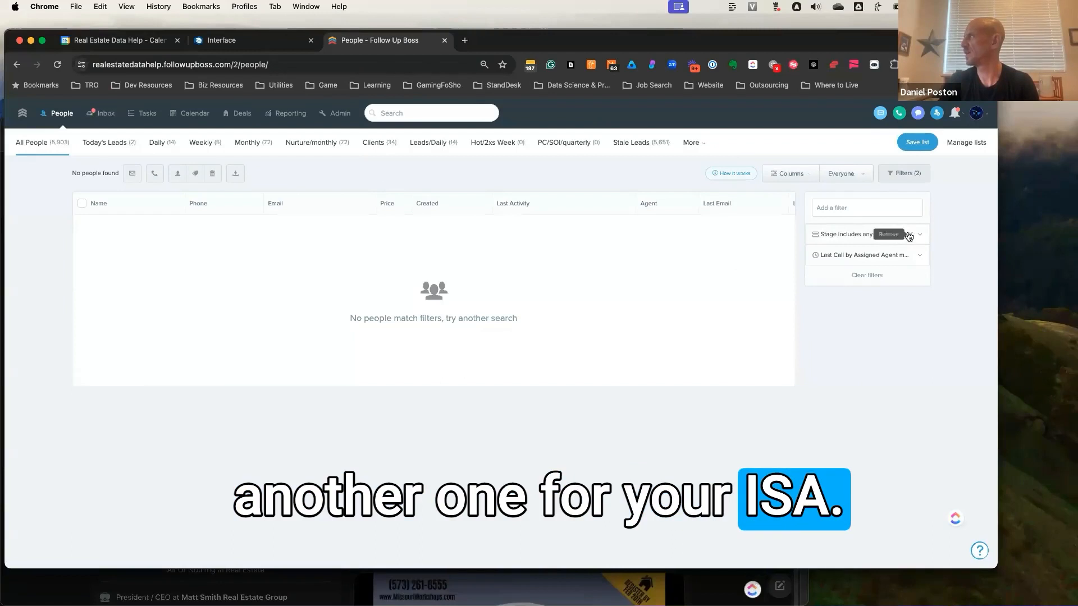
left_click(909, 237)
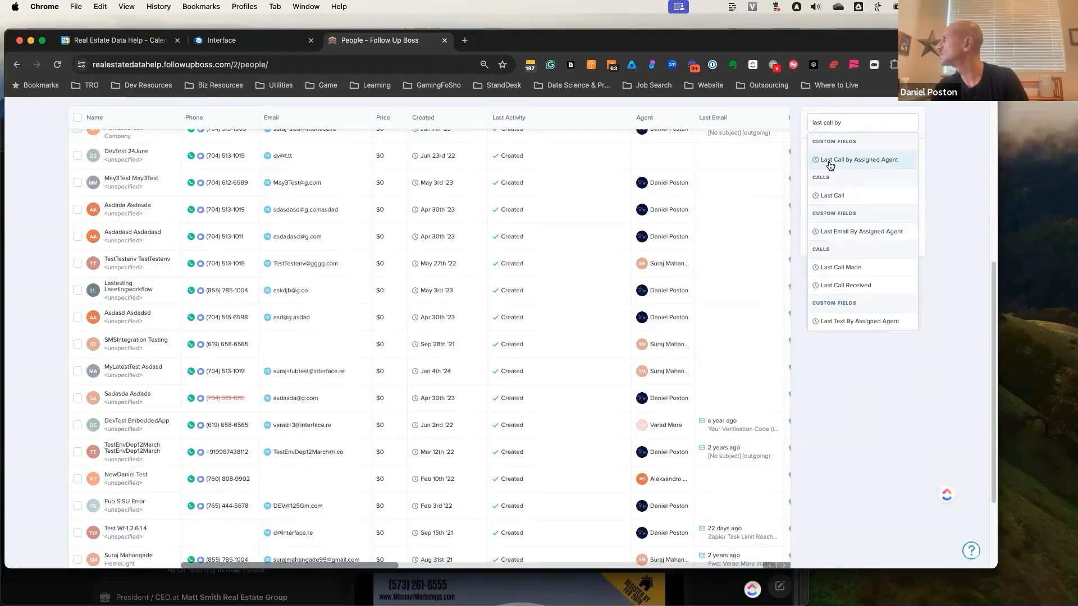
left_click_drag(841, 122, 792, 110)
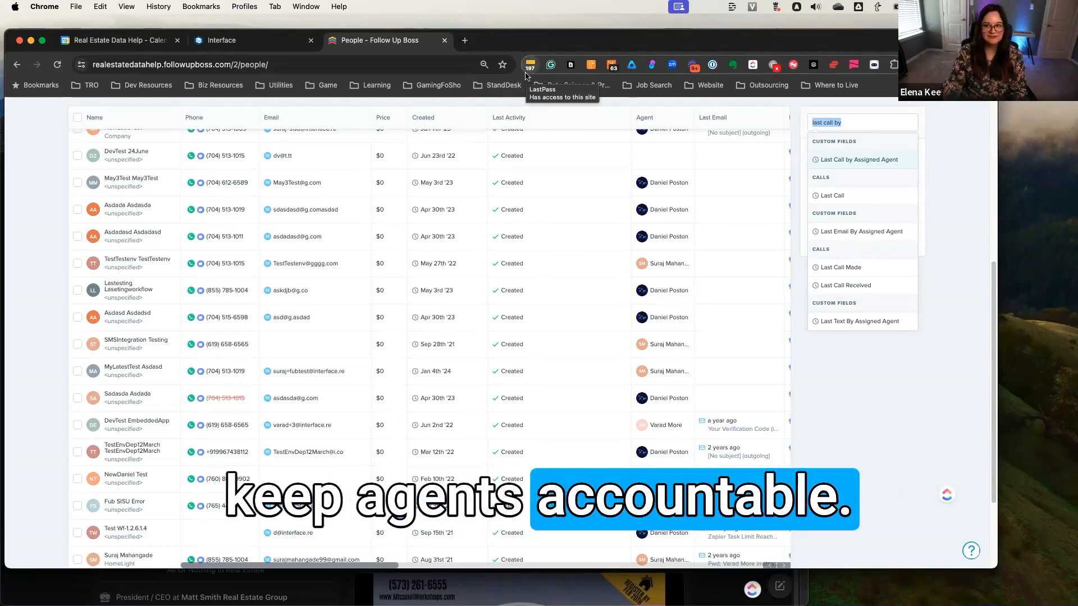
scroll(325, 135, "up", 1)
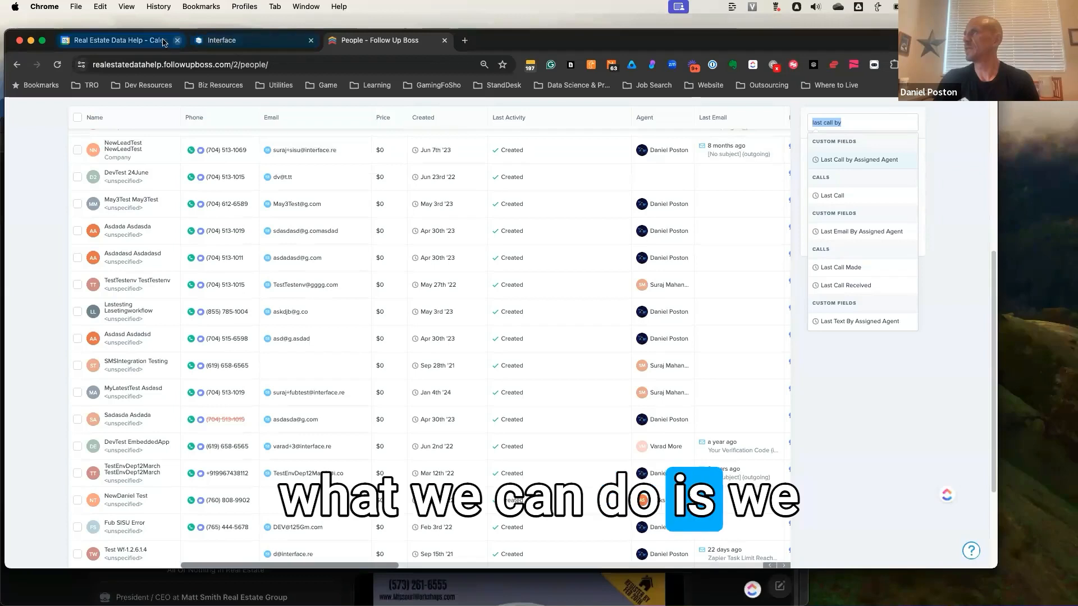
- Switch back to the Interface workflow and make its Follow Up Boss step set the tag "Outbound Call Occured"
left_click(236, 41)
scroll(475, 279, "up", 7)
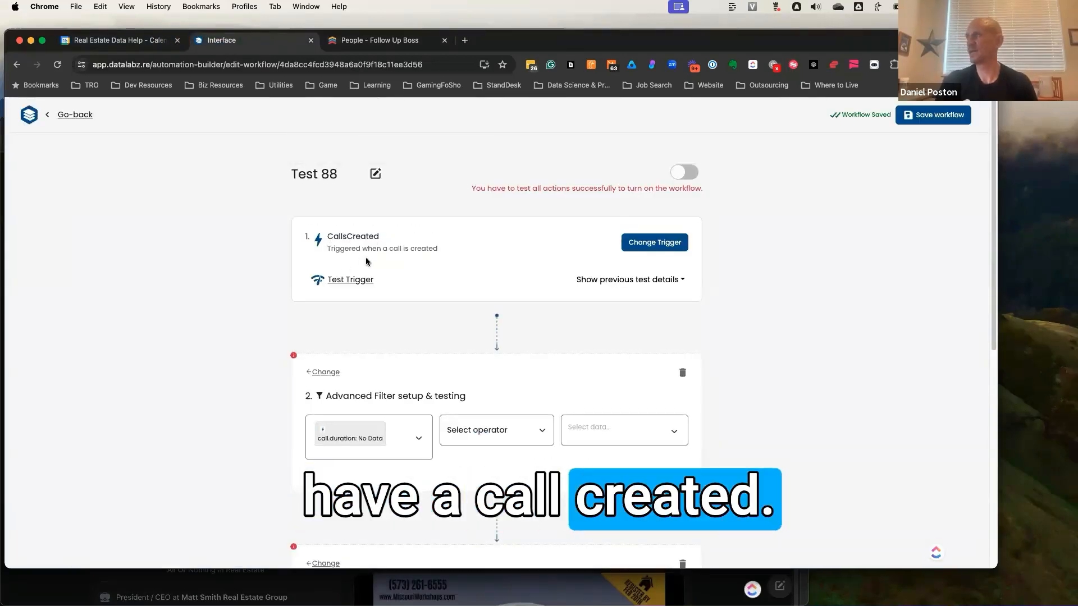
scroll(368, 262, "down", 3)
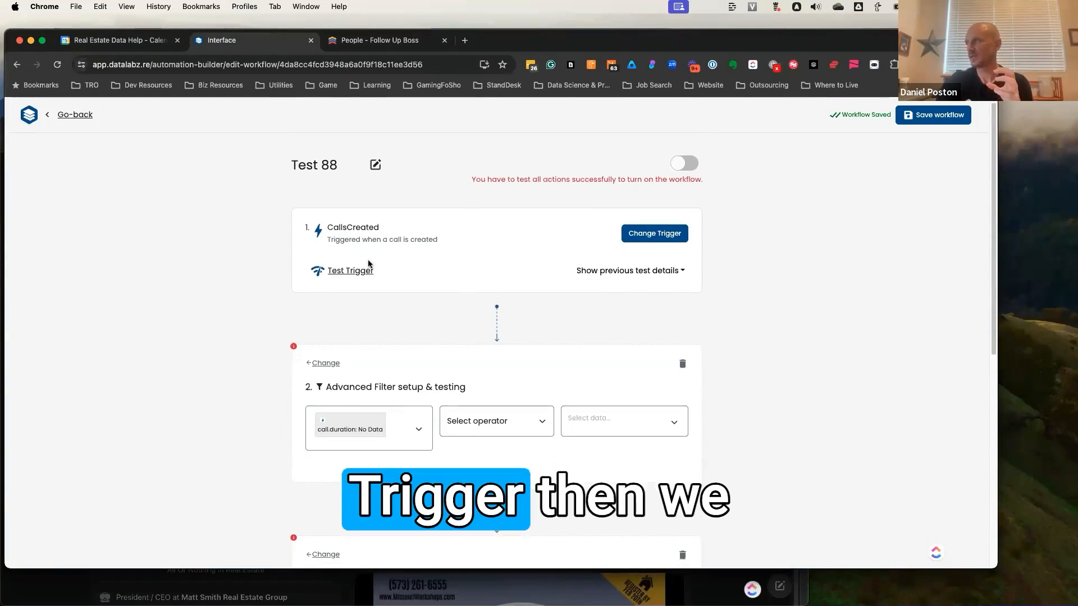
scroll(444, 359, "down", 5)
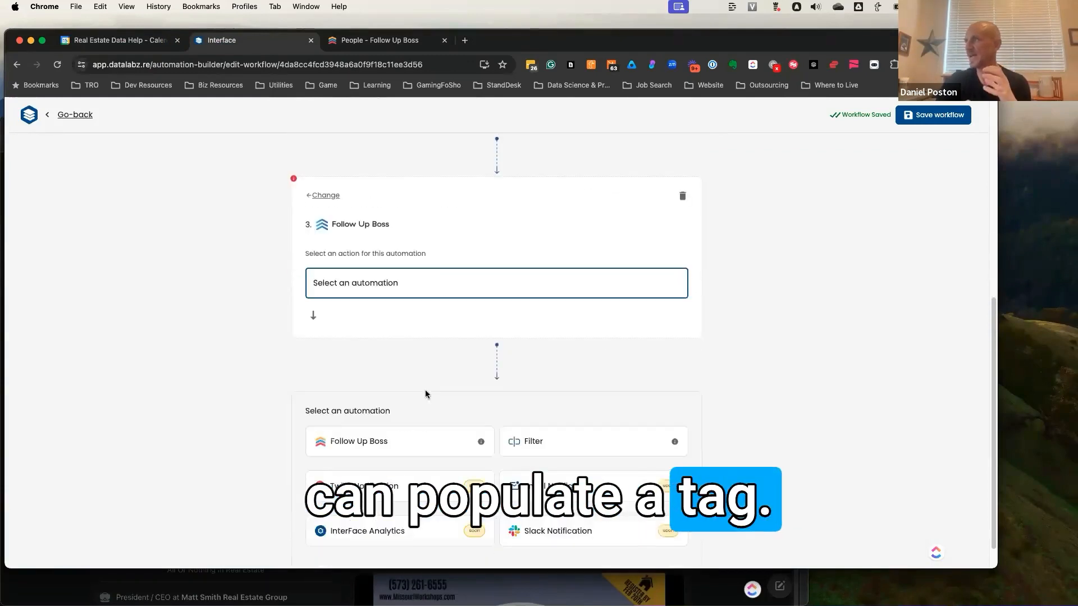
left_click(362, 287)
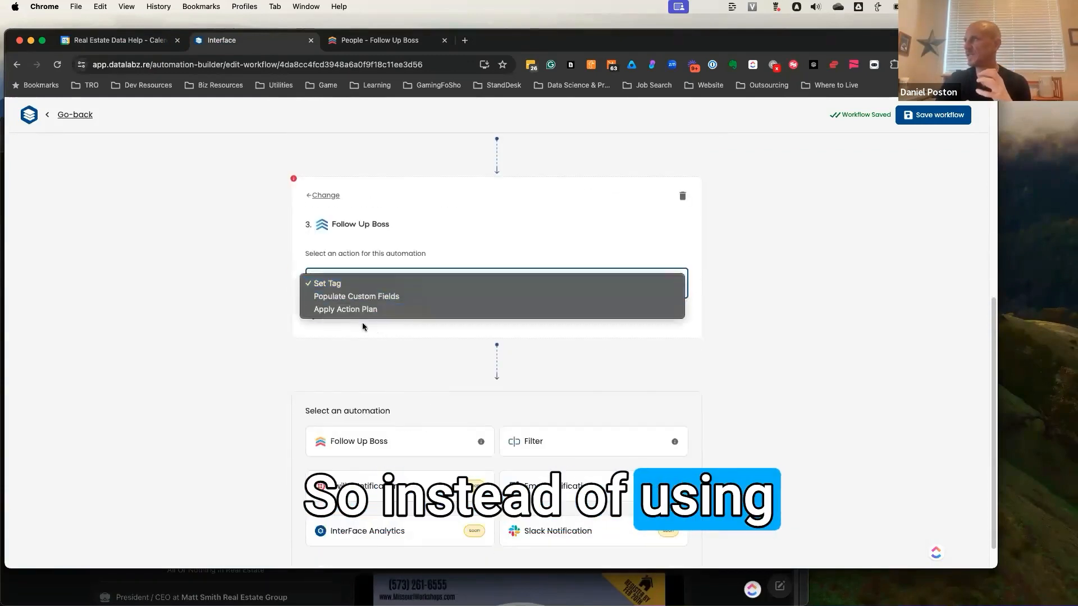
left_click(352, 288)
left_click(360, 355)
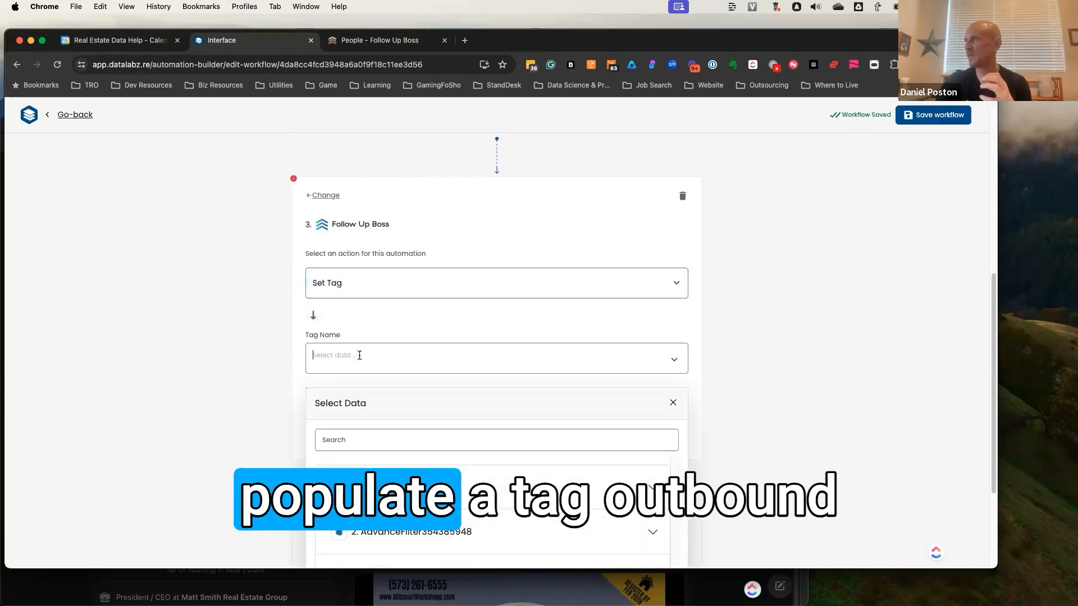
type("Out")
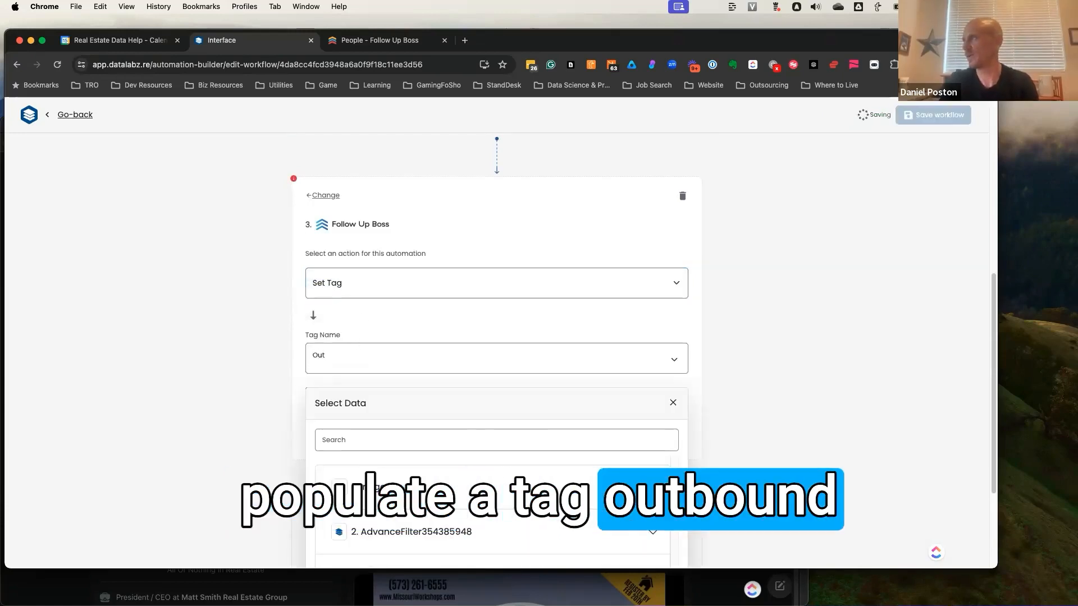
type("bound Call Occured")
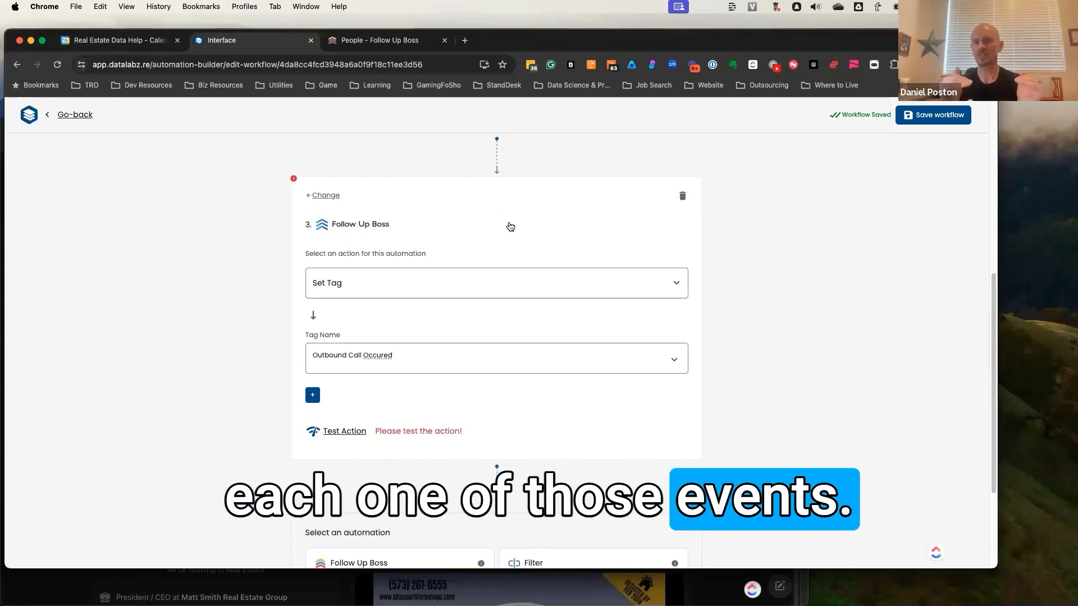
- Switch to Follow Up Boss, open the lead flow settings and view the connection types and lead sources for a new lead flow
left_click(392, 45)
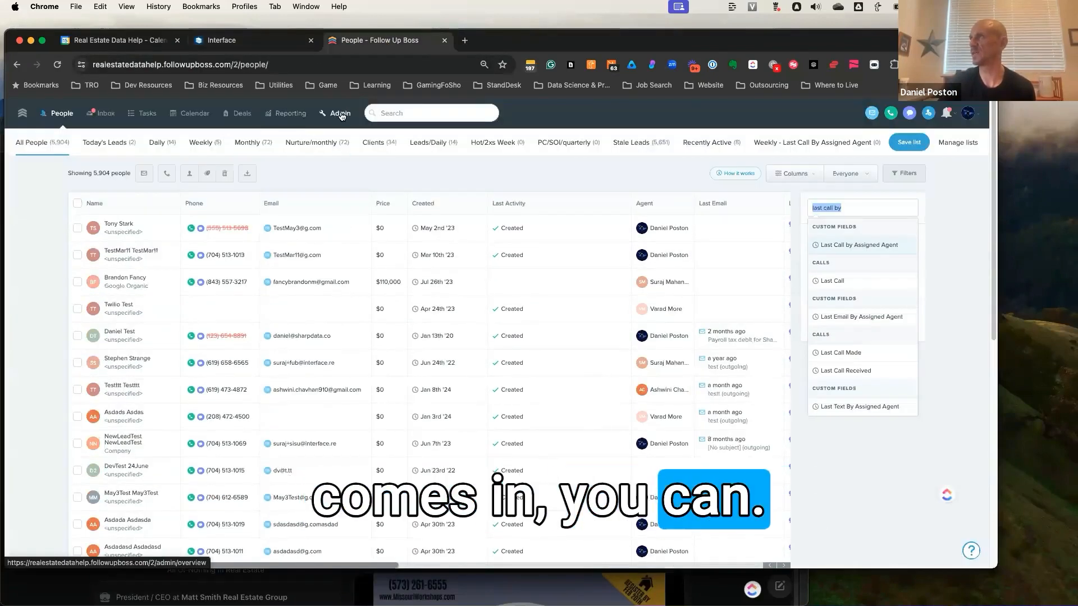
left_click(340, 113)
left_click(156, 142)
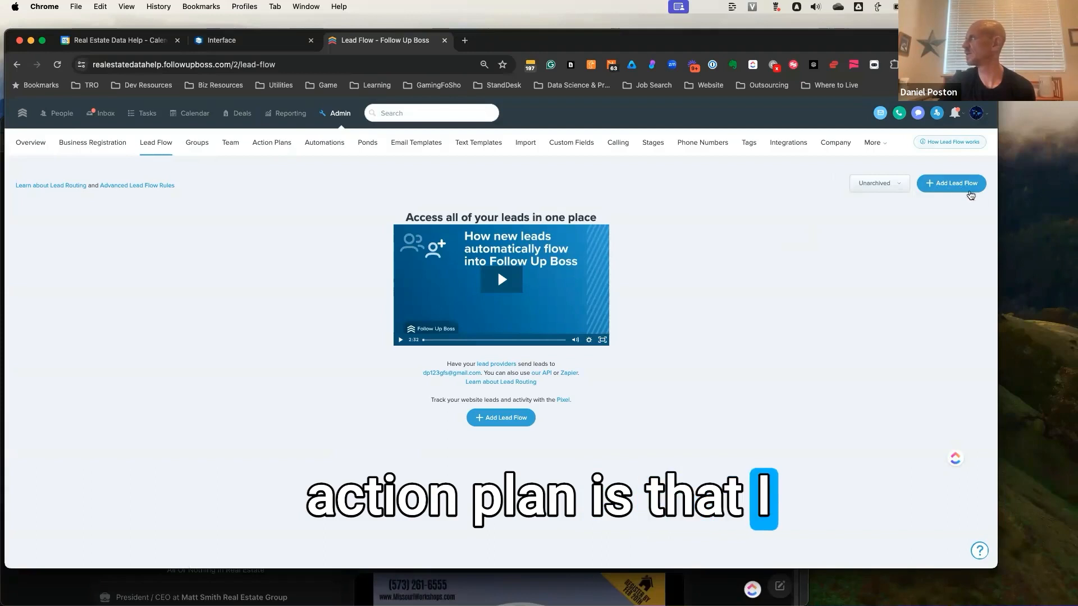
left_click(967, 186)
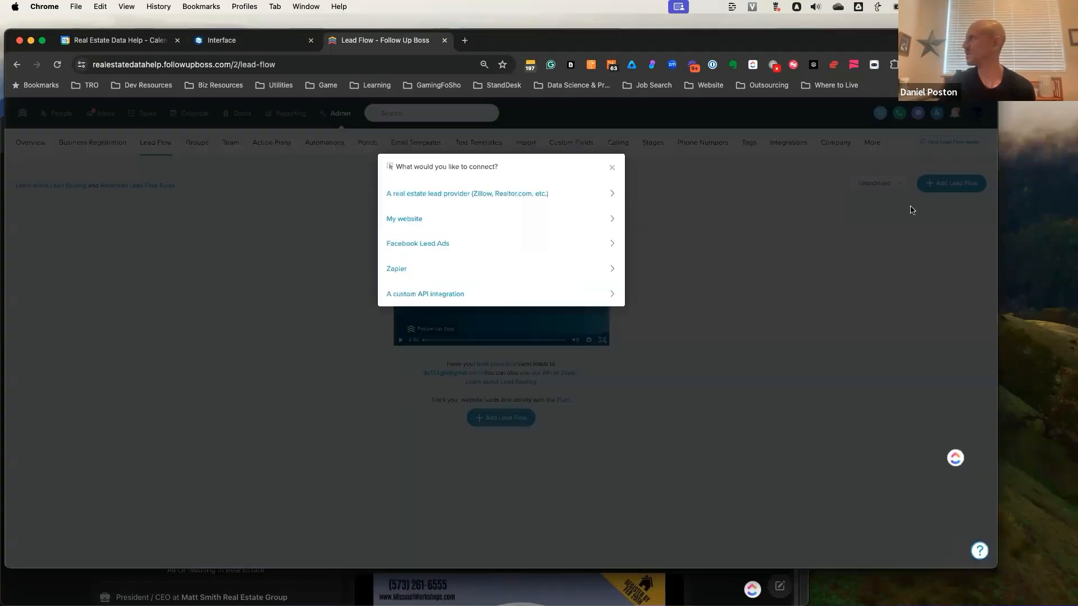
left_click(554, 197)
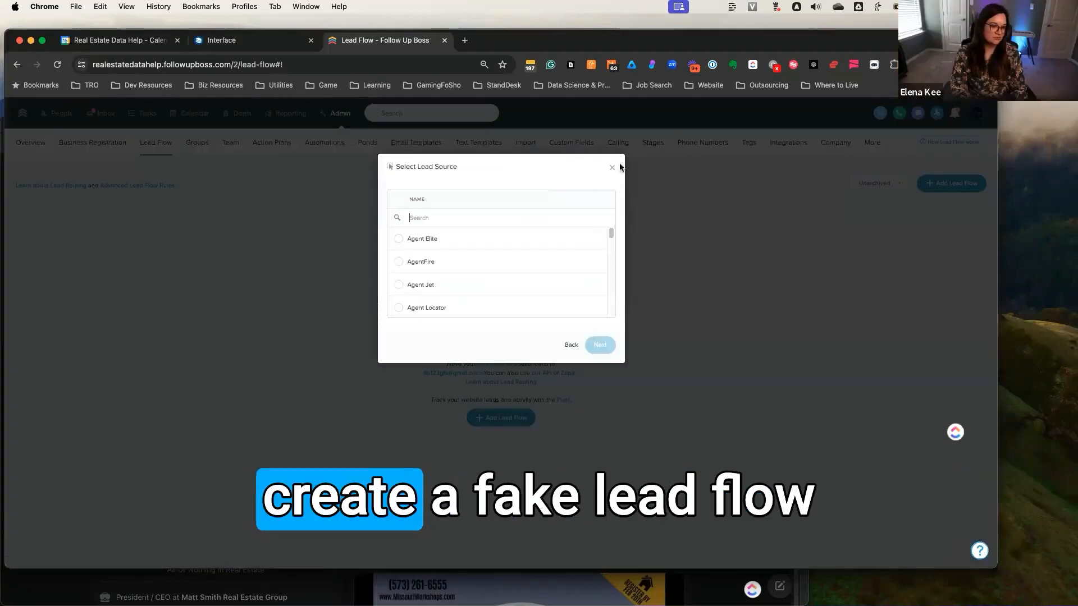
left_click(613, 168)
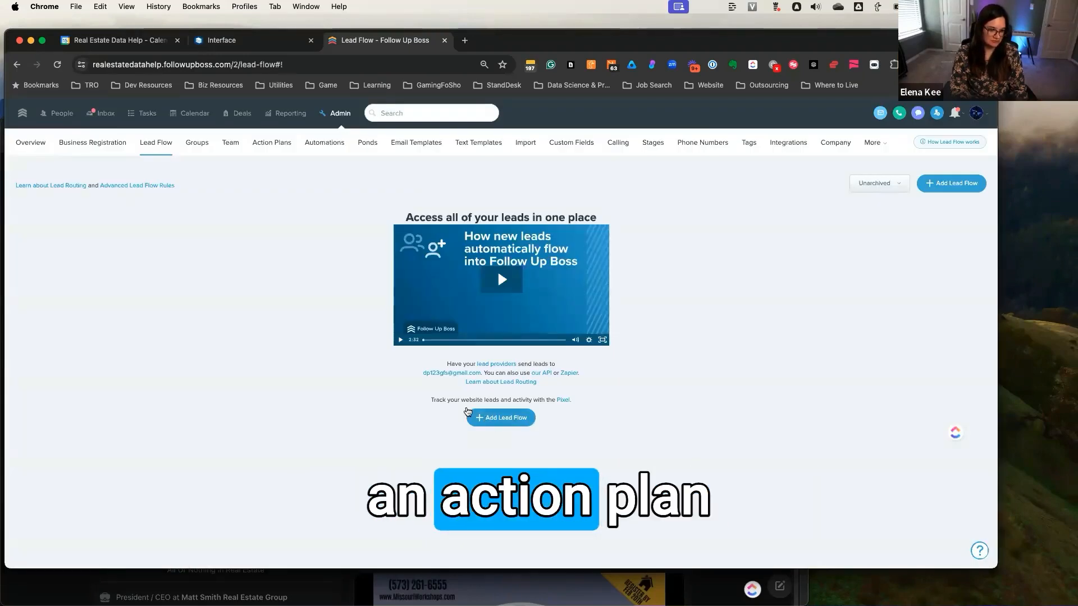
left_click(467, 414)
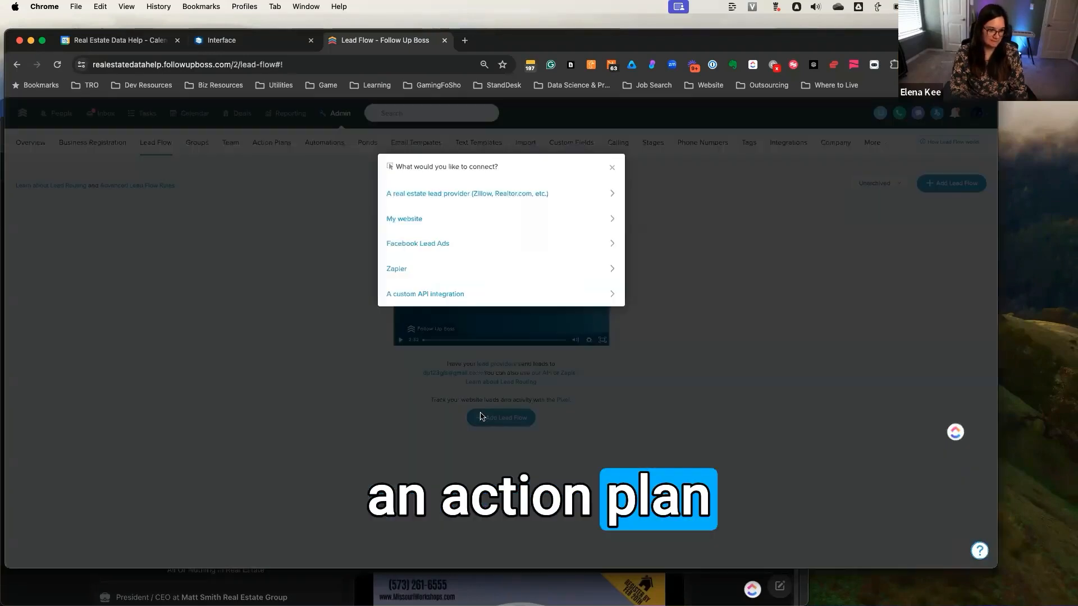
left_click(612, 167)
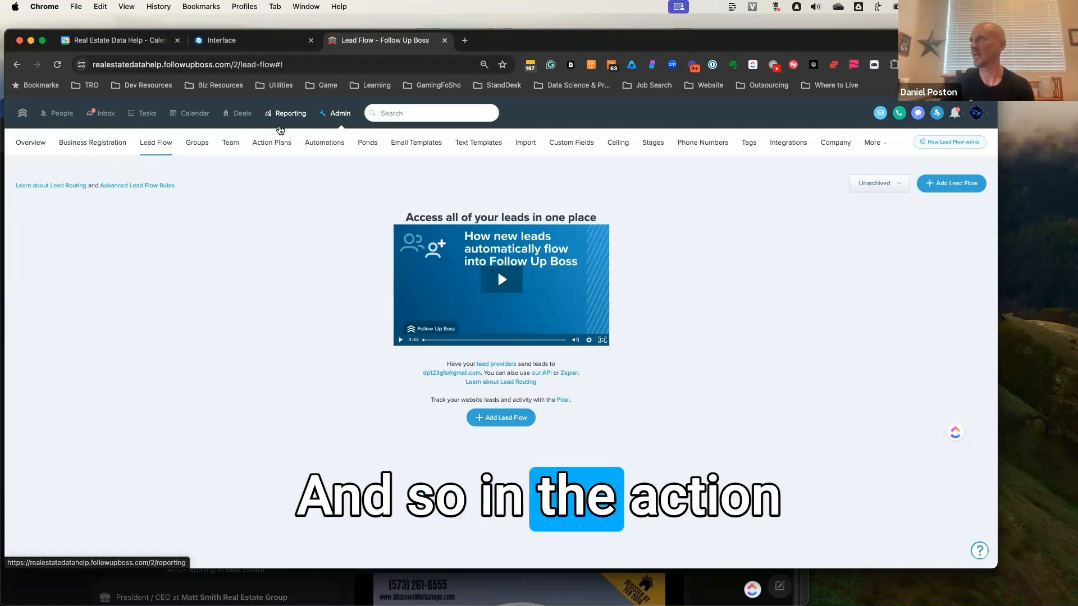
- Start a new action plan and set its first step to run 1 day after the previous step
left_click(276, 143)
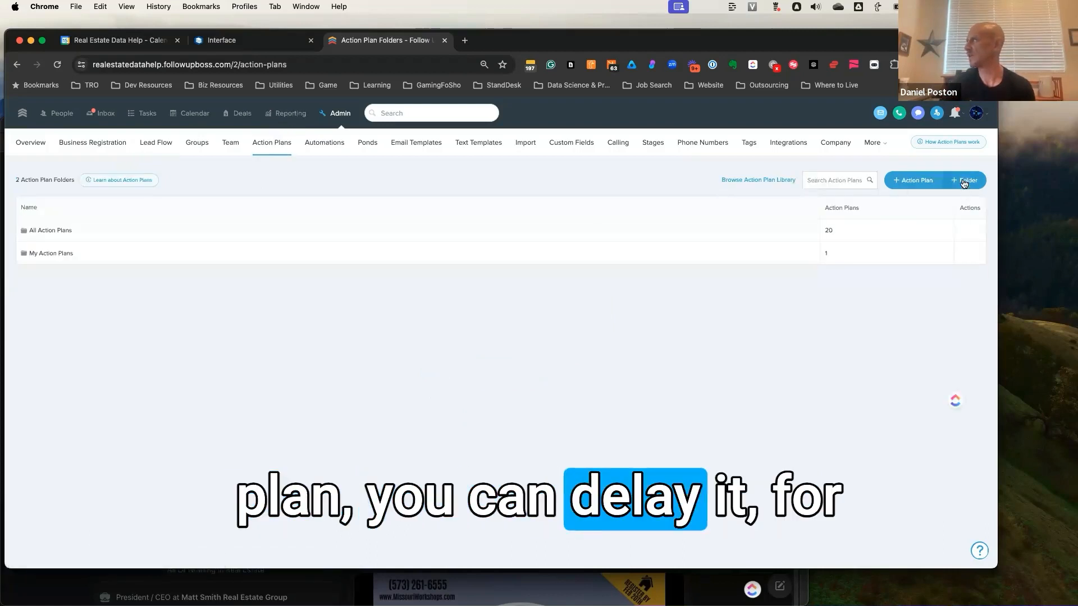
left_click(914, 180)
type("1")
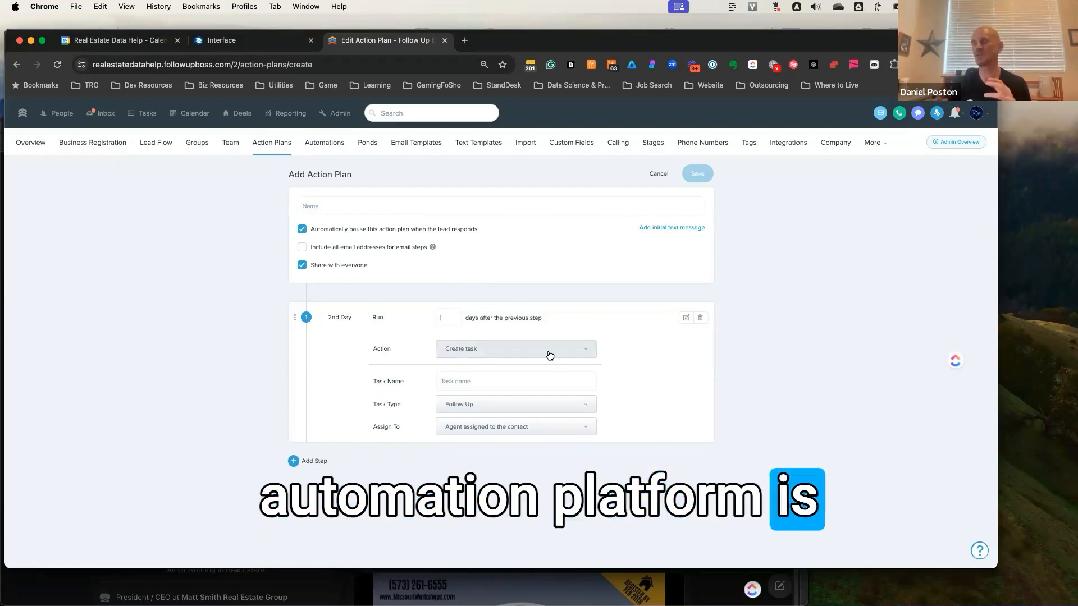